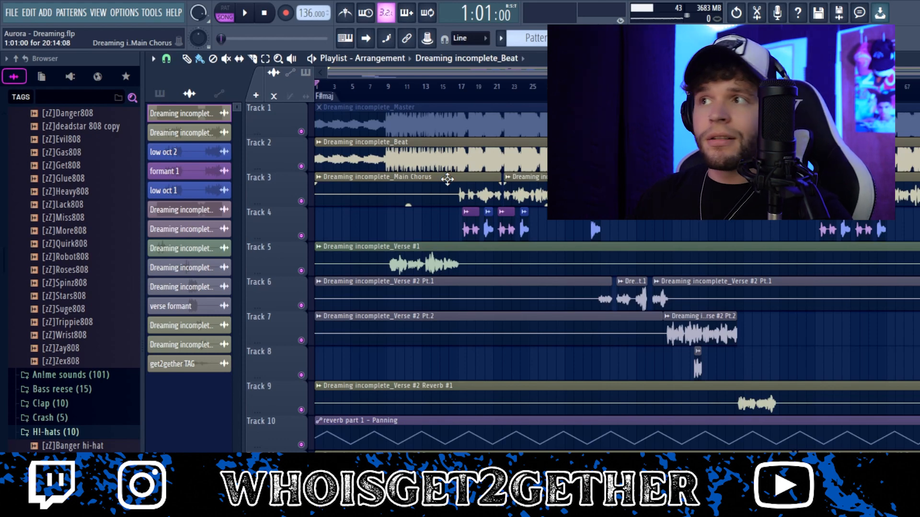
- Save the Aurora - Dreaming project
scroll(447, 179, down, 1)
scroll(447, 183, up, 1)
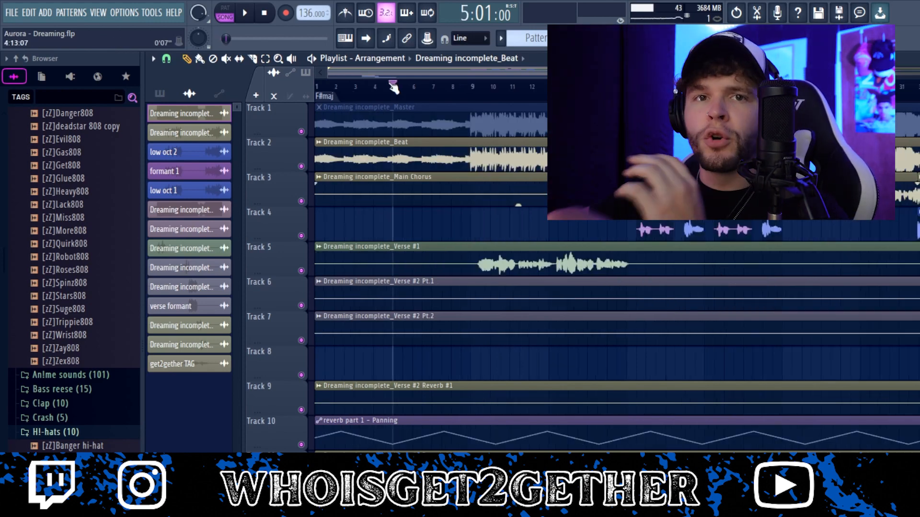
key(ctrl+s)
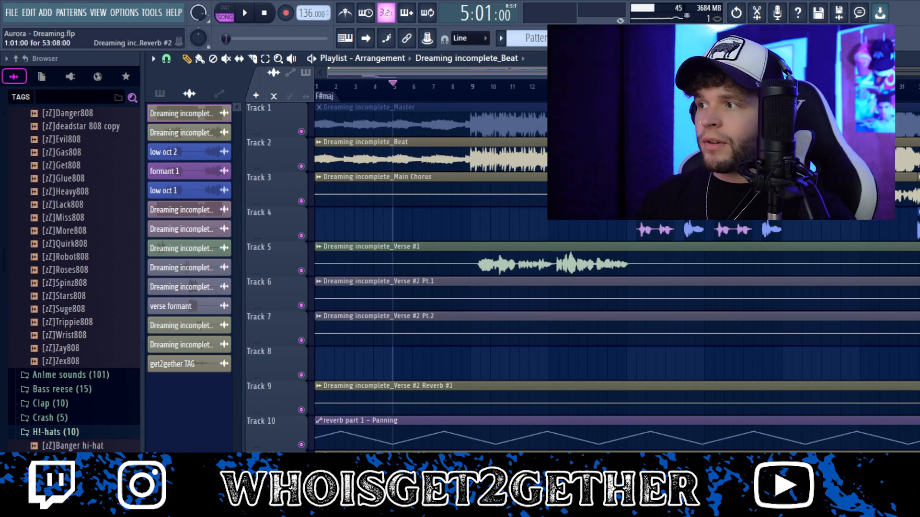
- Examine the opener vocal, the get2gether TAG clip and the delay and reverb mix automation on Tracks 12 to 16
scroll(617, 297, down, 3)
double_click(499, 495)
click(495, 119)
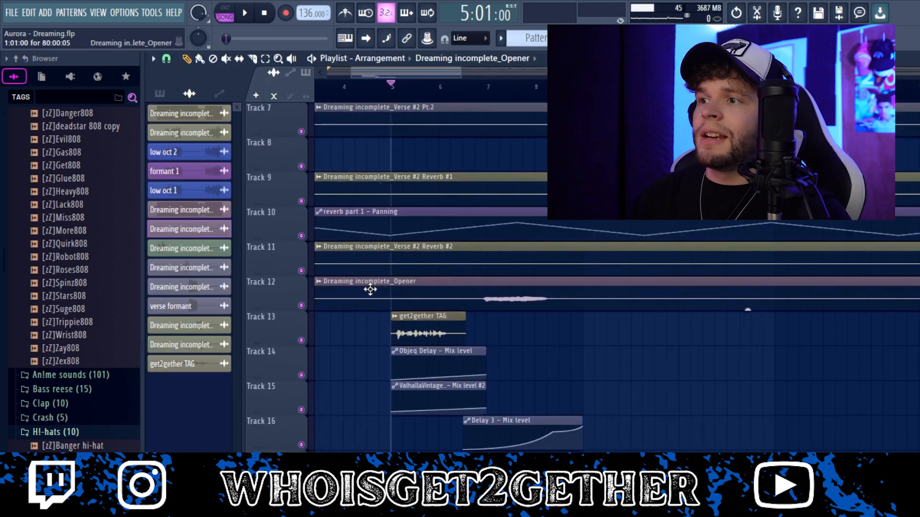
scroll(370, 289, up, 2)
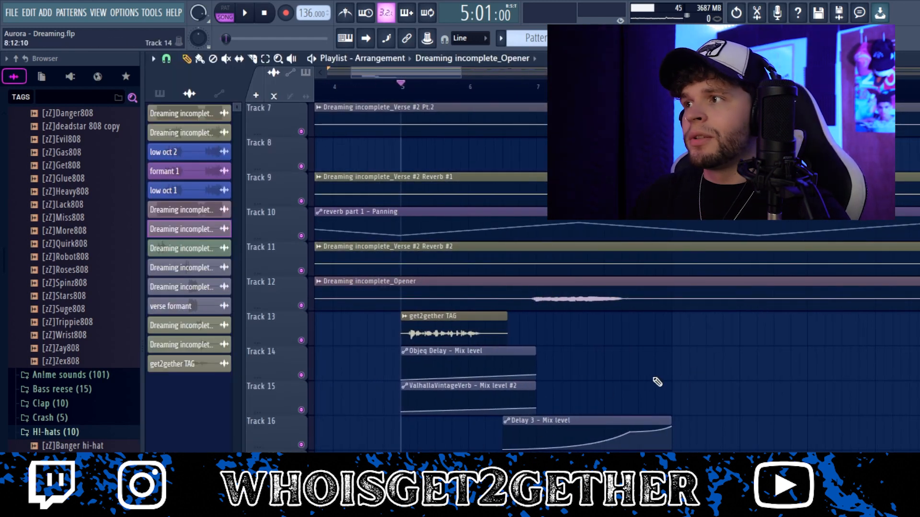
scroll(657, 382, up, 6)
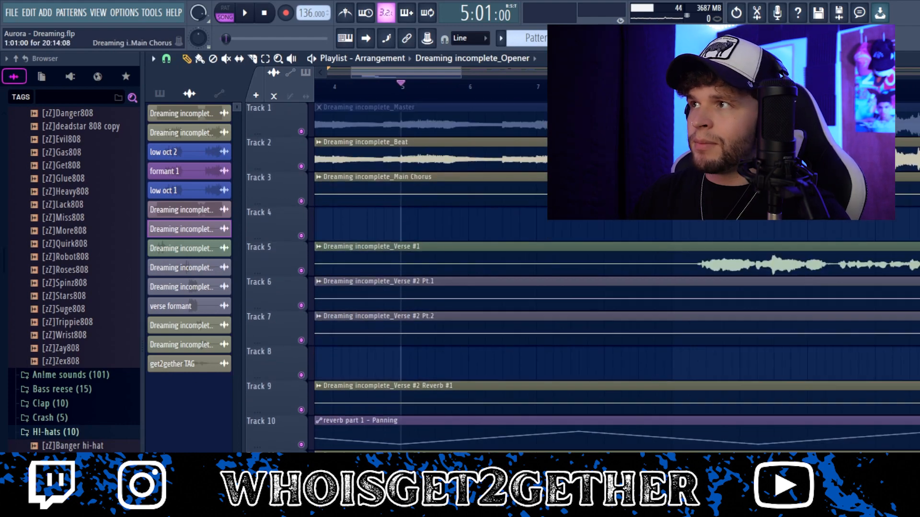
- Select the time range from bar 8 to bar 9, clear the selection and save the project
drag(604, 89, 674, 95)
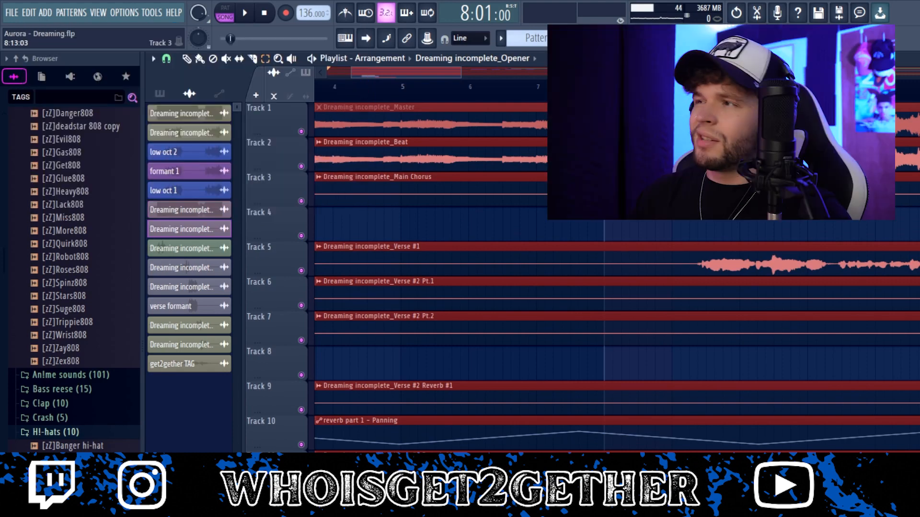
key(ctrl+d)
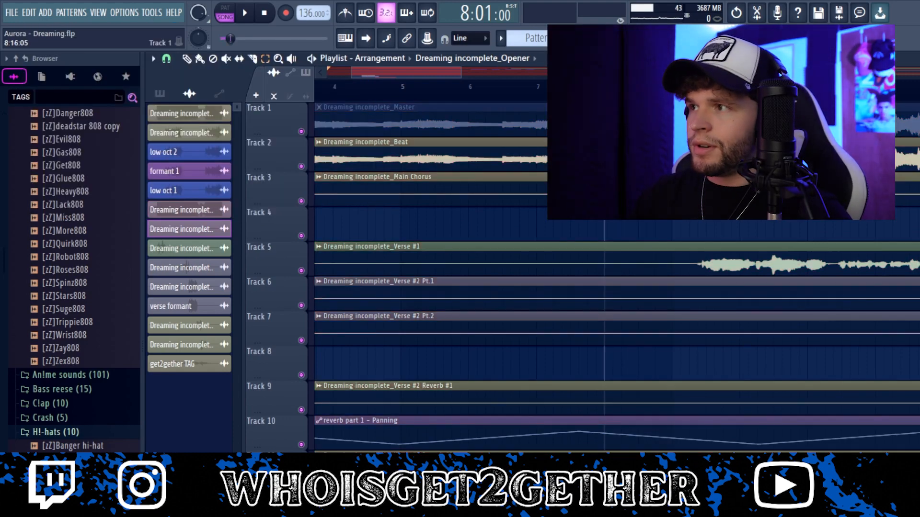
key(ctrl+s)
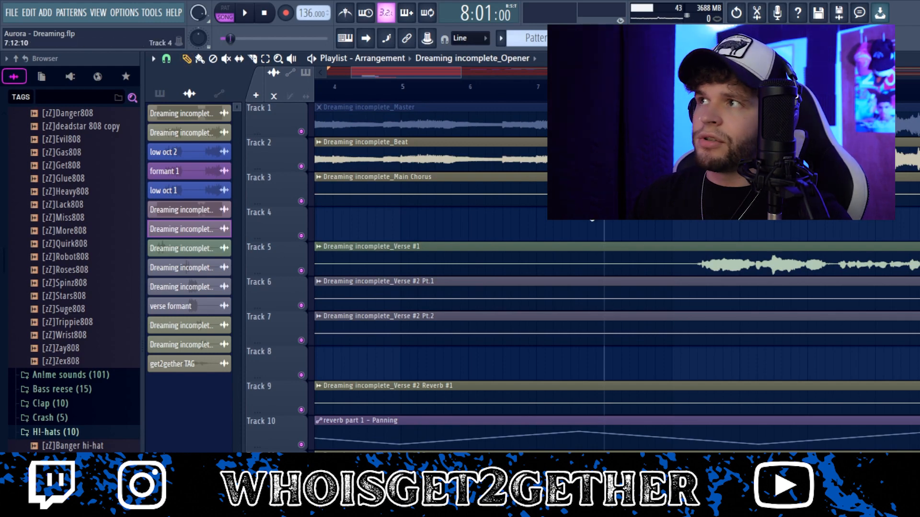
- Play the opener section from bar 6 and view the intro track in the mixer
scroll(592, 218, down, 5)
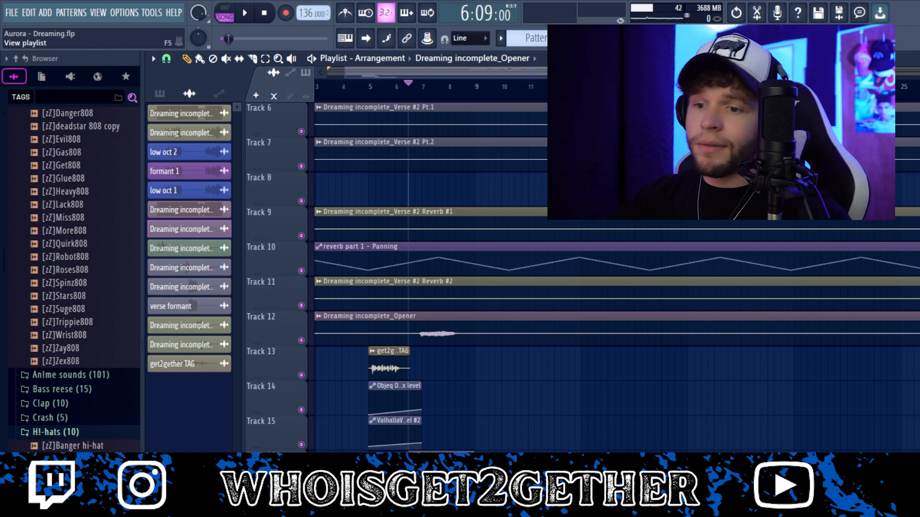
key(space)
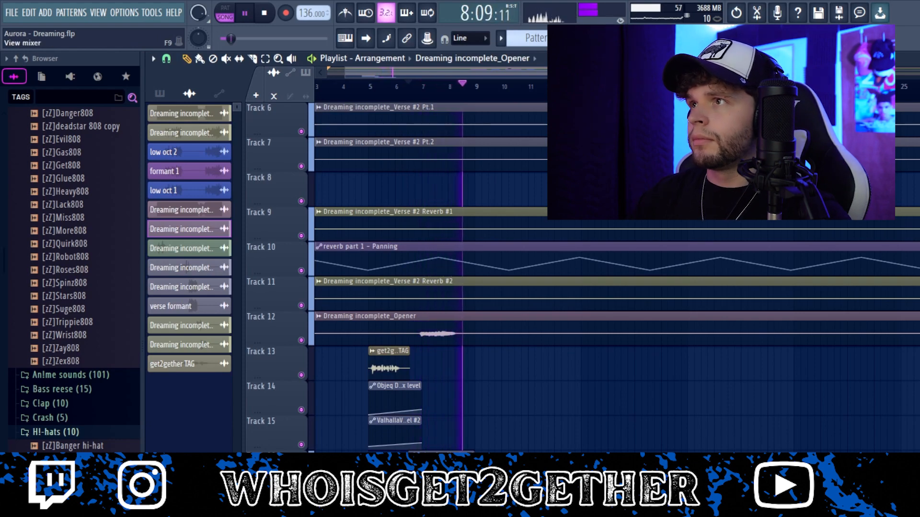
key(space)
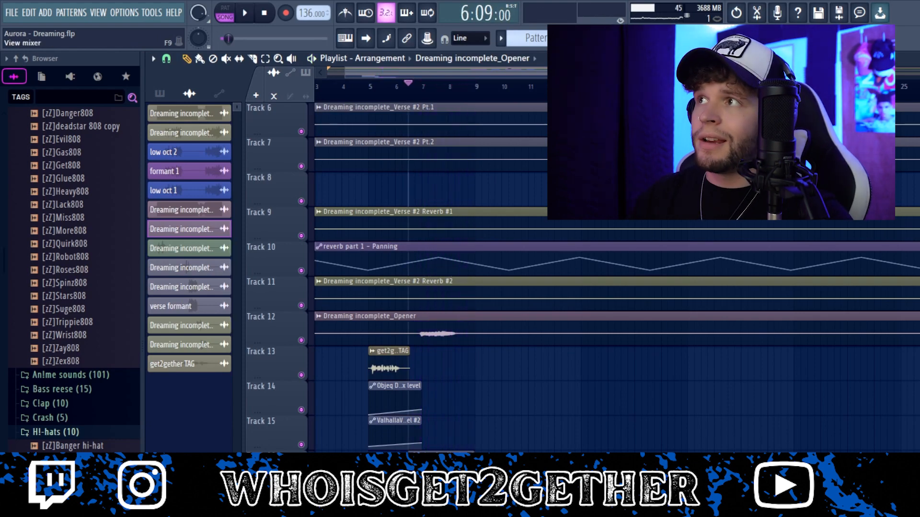
key(F9)
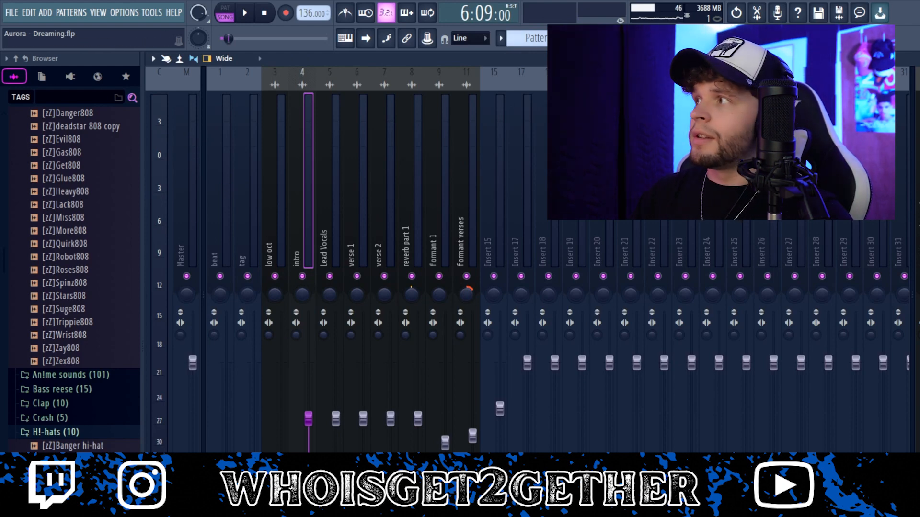
key(F5)
key(space)
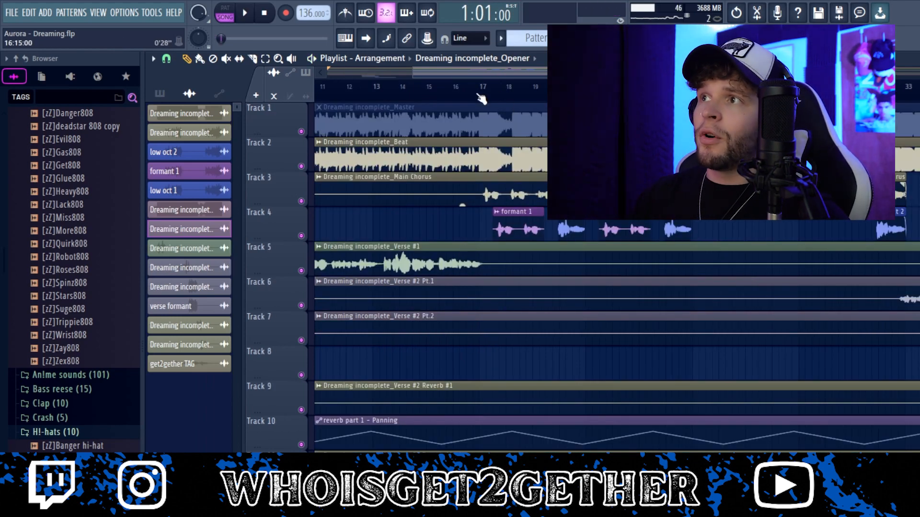
- Examine the formant 1 and low oct 1 clips on Track 4 from bar 17 and play the chorus start
scroll(482, 99, up, 2)
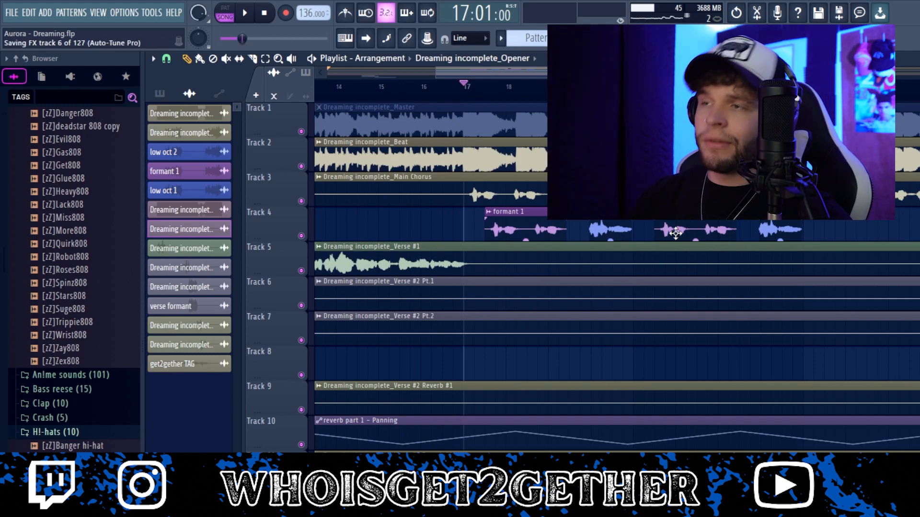
scroll(462, 254, up, 3)
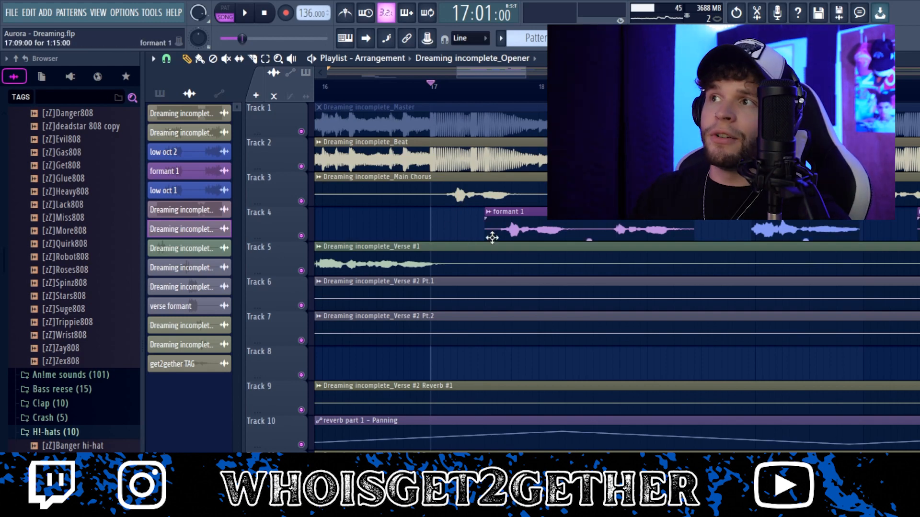
scroll(478, 190, down, 2)
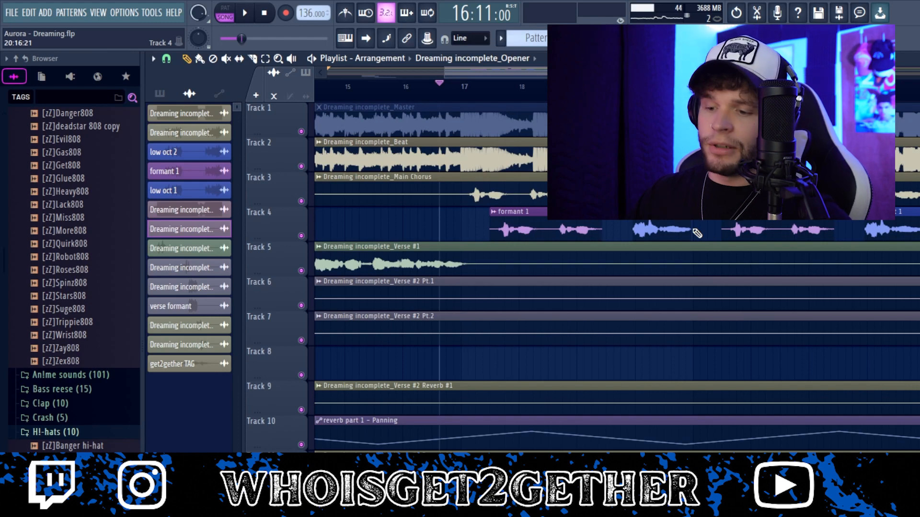
click(661, 229)
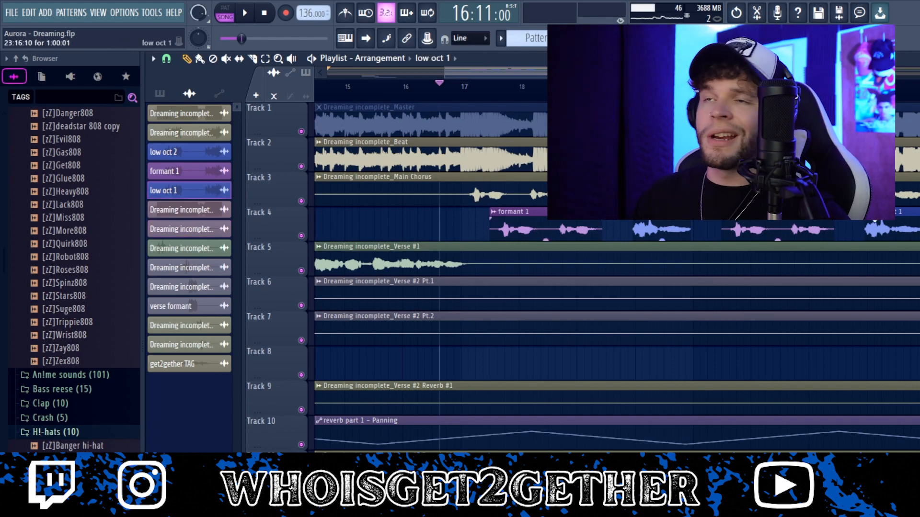
key(space)
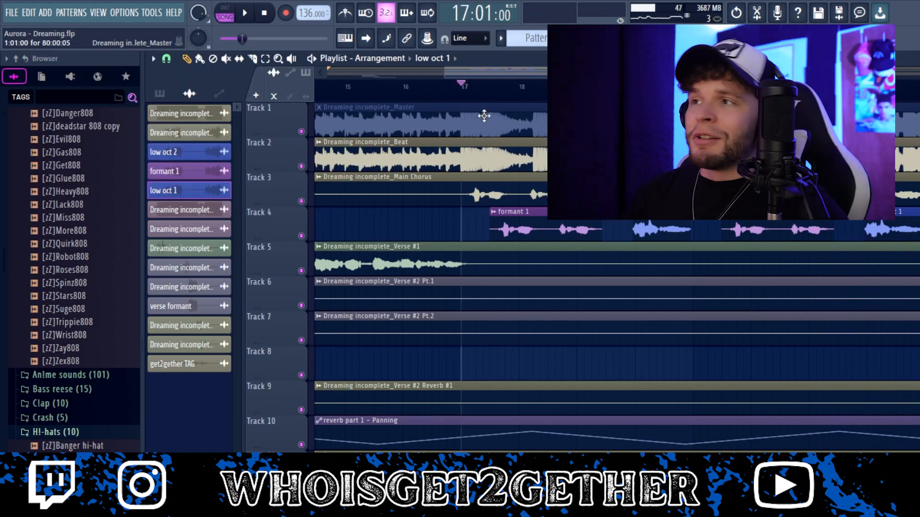
- View the ValhallaVintageVerb reverb settings on the formant 1 mixer track
key(F9)
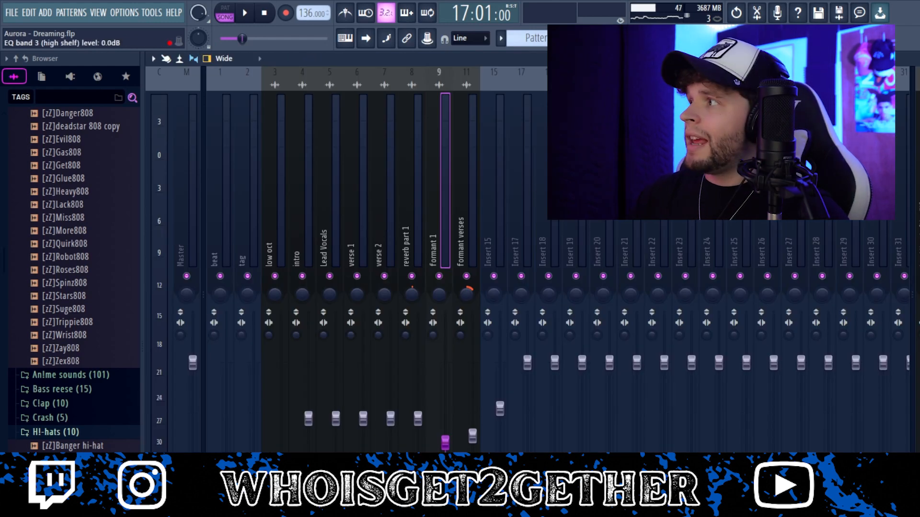
click(918, 324)
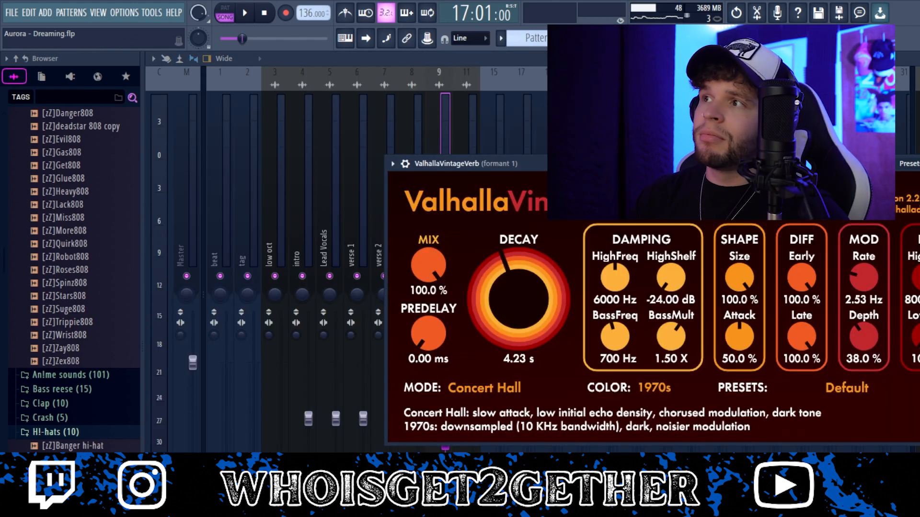
drag(626, 155, 417, 151)
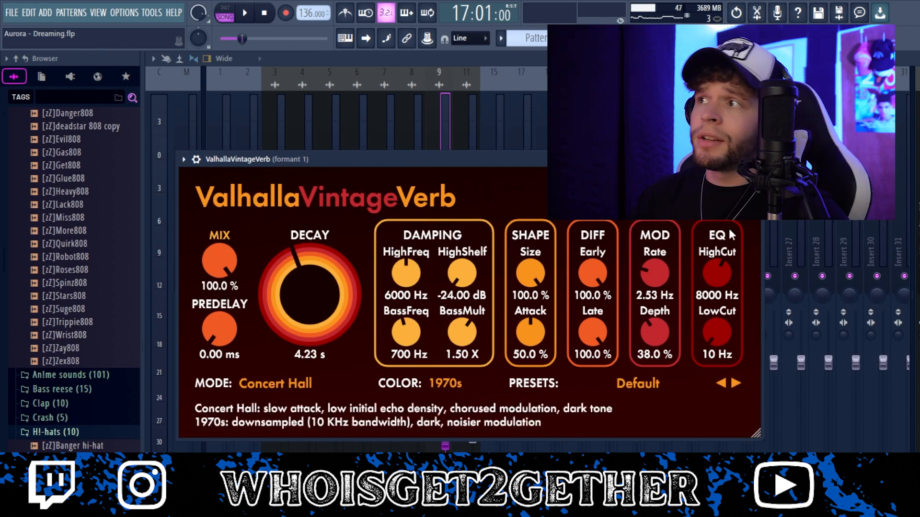
key(Escape)
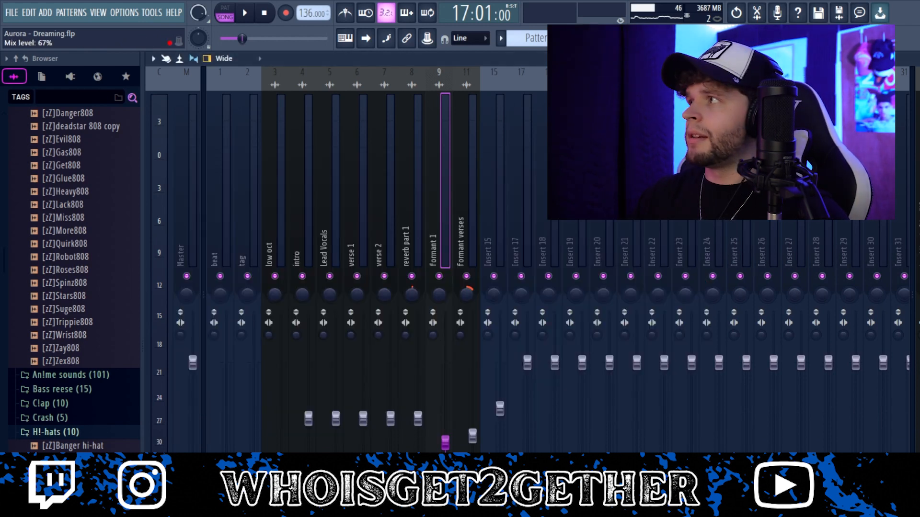
- Check the Vocal Bender pitch and formant settings on the formant 1 mixer track and save the project
click(917, 96)
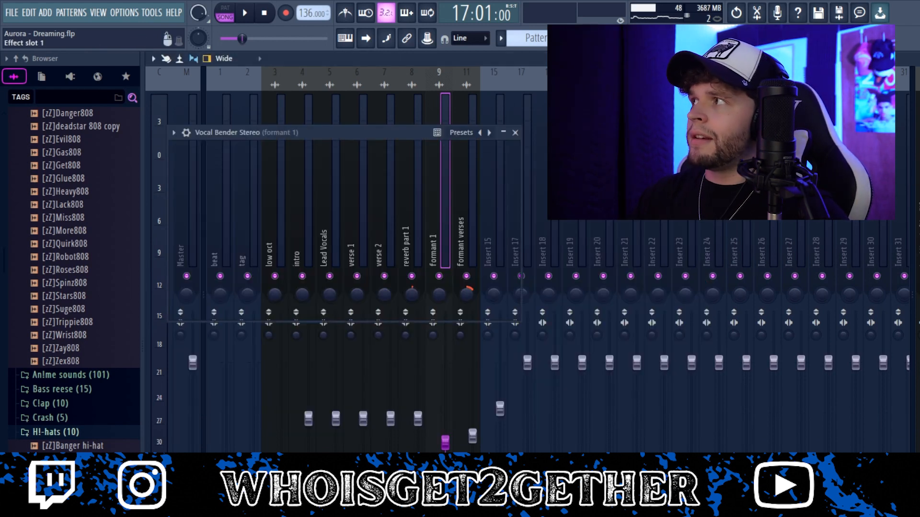
drag(398, 128, 482, 203)
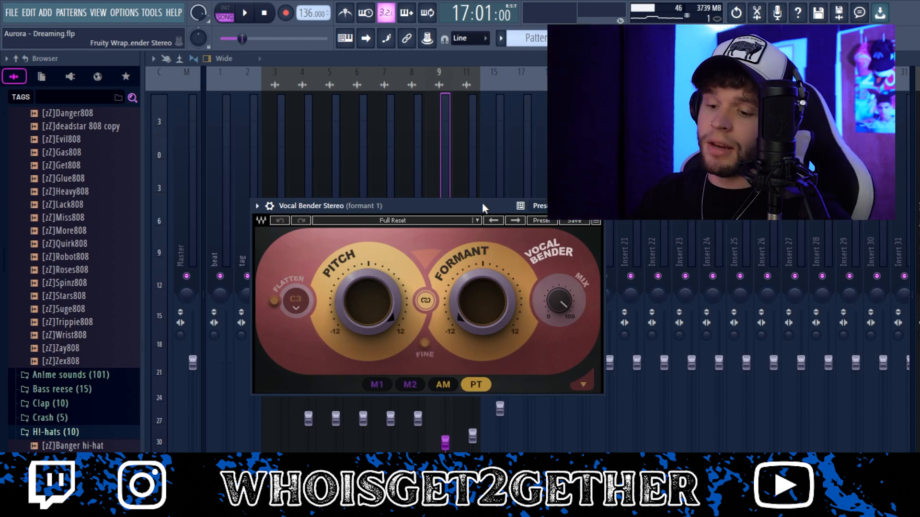
key(ctrl+s)
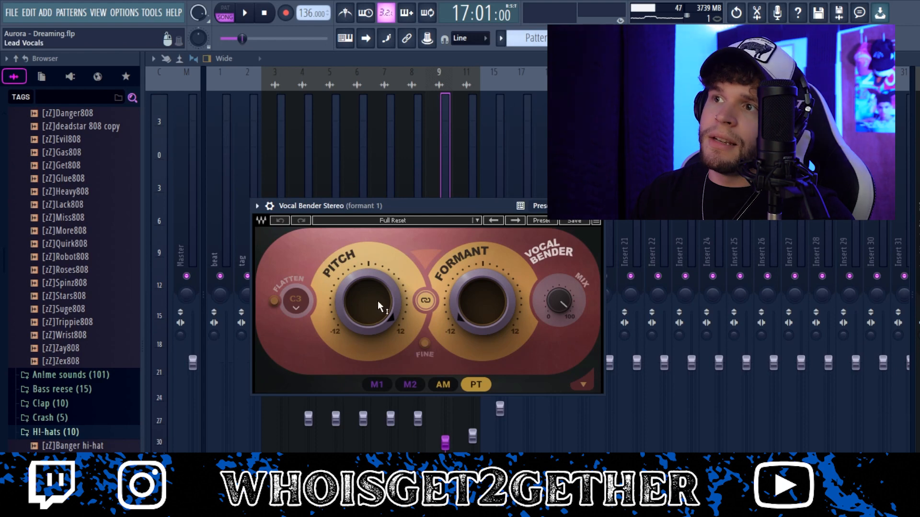
mouse_move(378, 301)
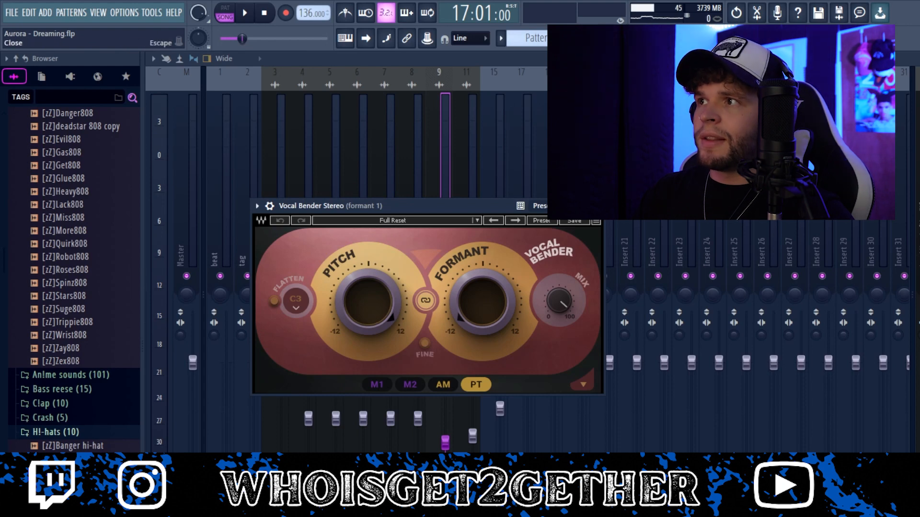
click(596, 206)
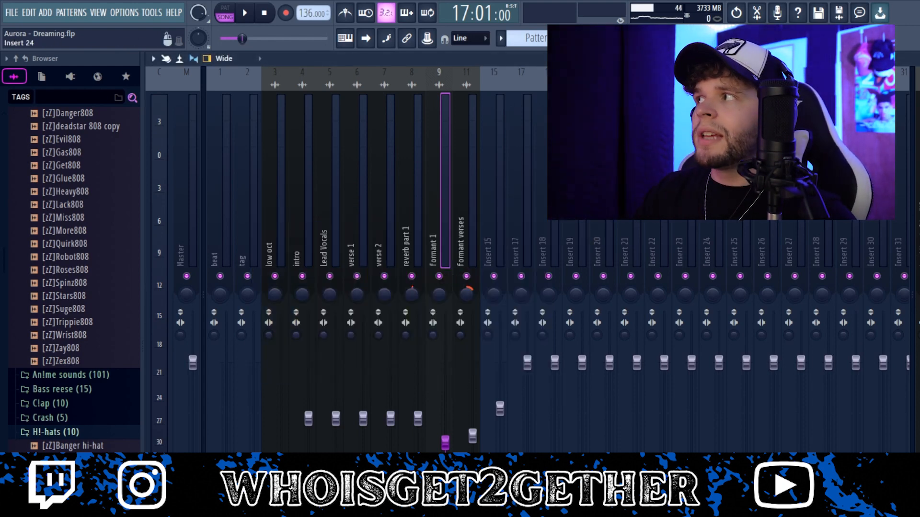
click(918, 100)
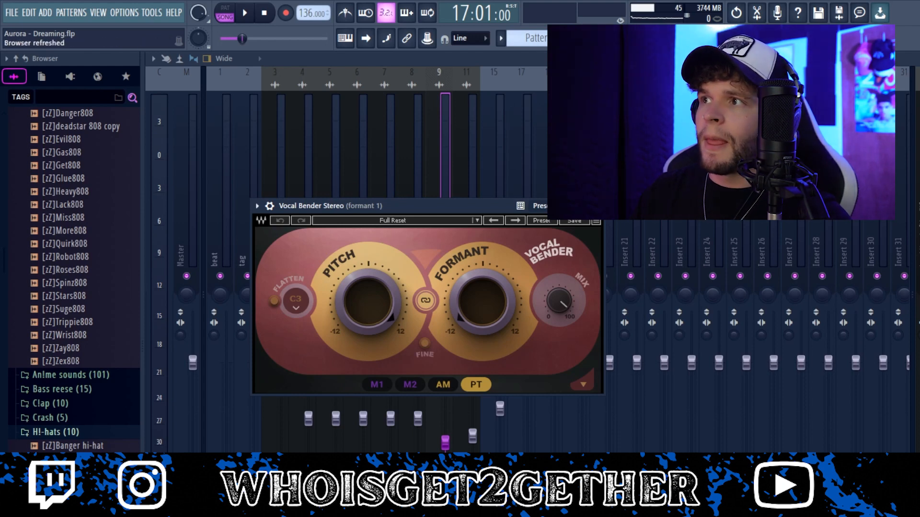
click(597, 206)
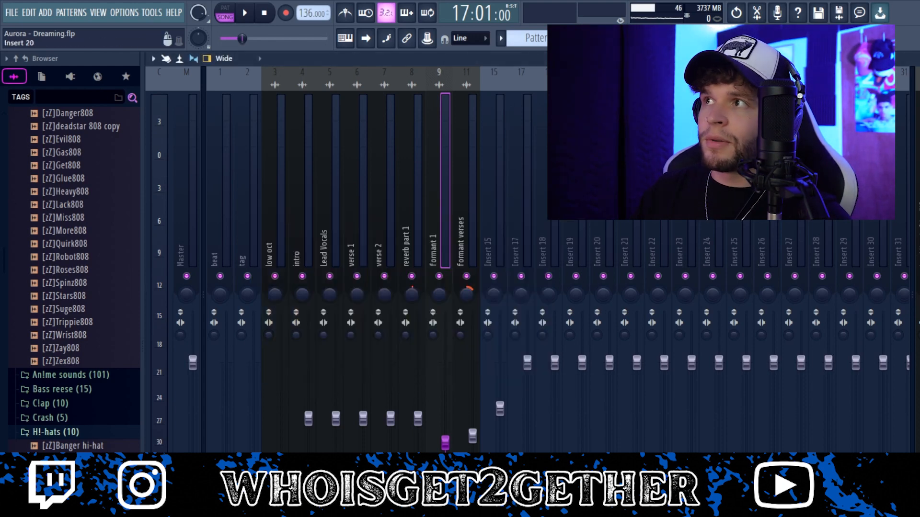
- Play the Track 4 formant clips with Tracks 2 and 3 muted, and unmute both tracks
key(F5)
key(space)
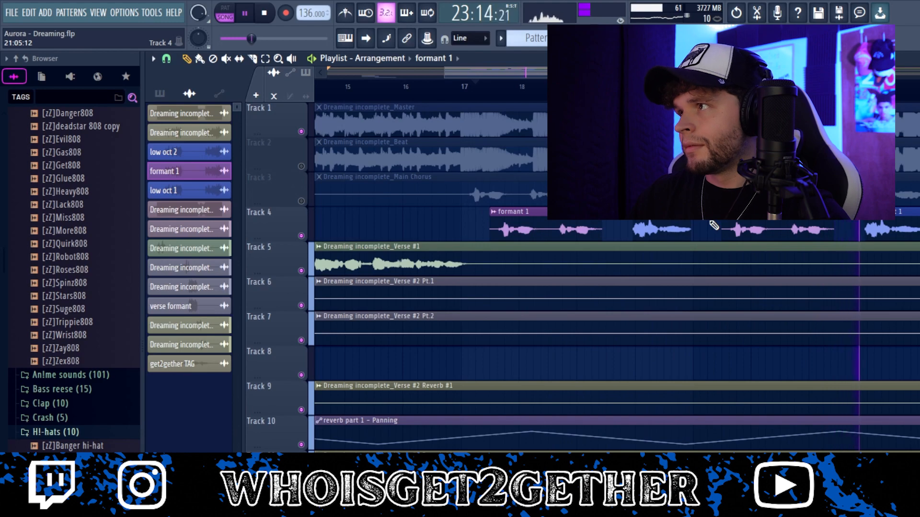
key(space)
right_click(302, 206)
right_click(301, 207)
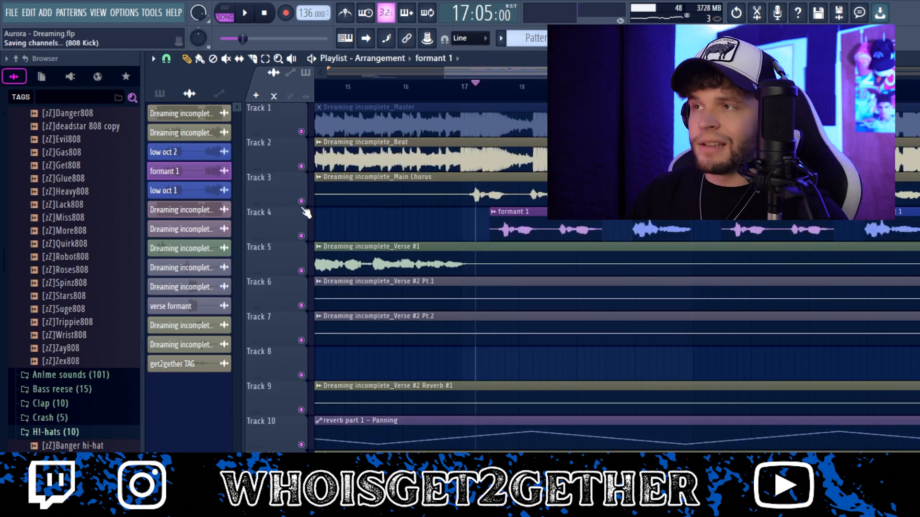
- Examine the verse formant clip on Track 8 around bar 43, beneath the Verse #2 Pt.2 vocal
scroll(457, 248, down, 3)
scroll(456, 248, down, 4)
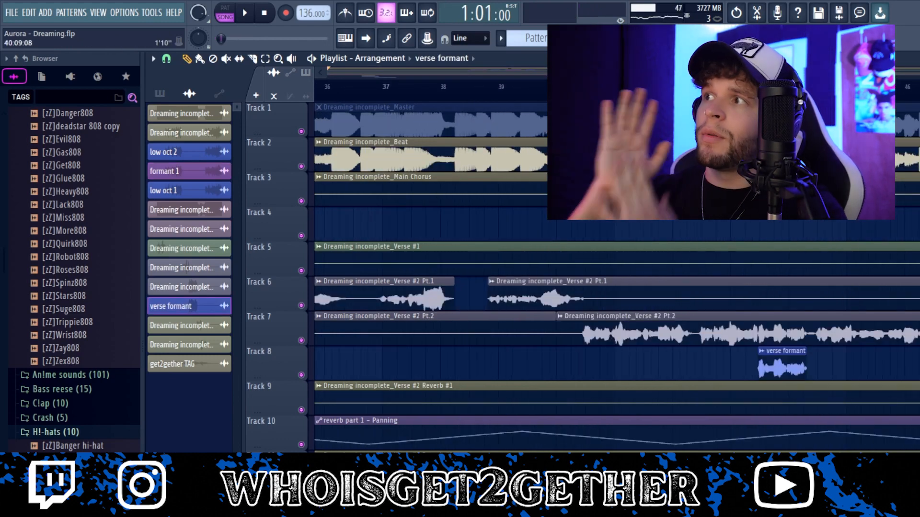
scroll(599, 153, up, 4)
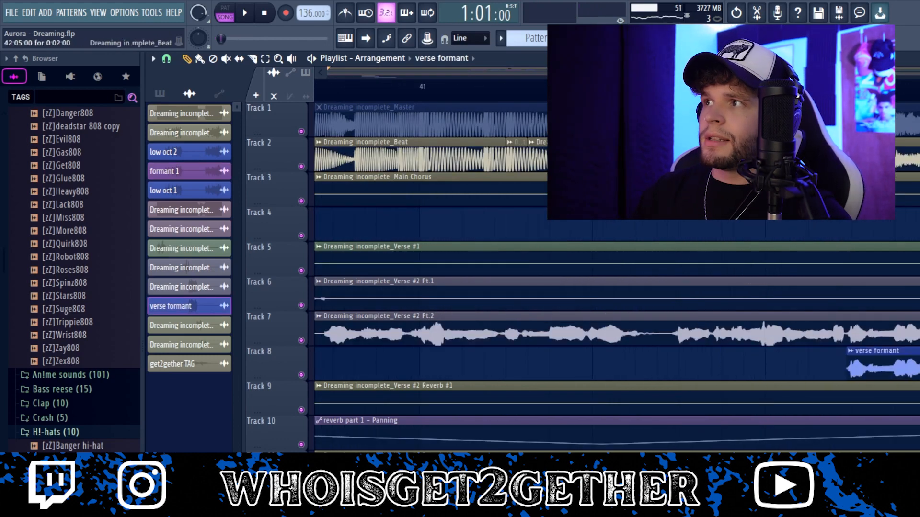
scroll(584, 153, down, 4)
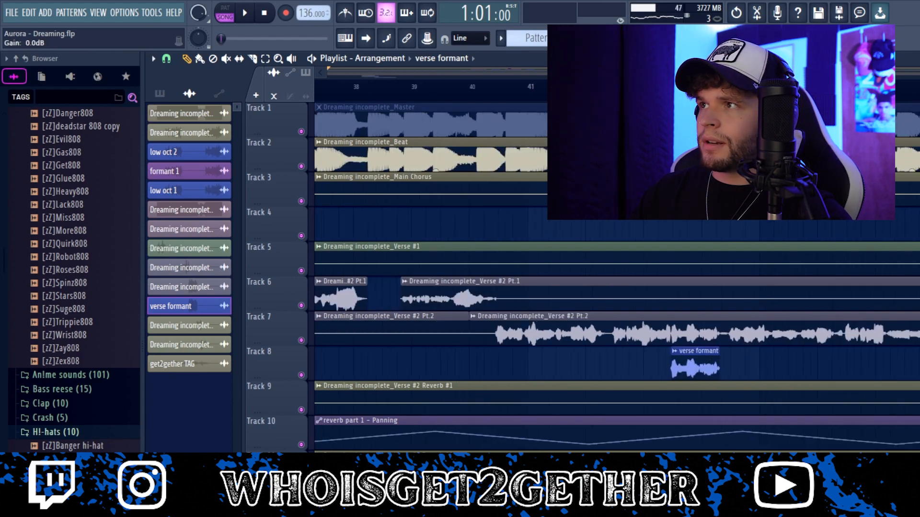
scroll(585, 153, down, 8)
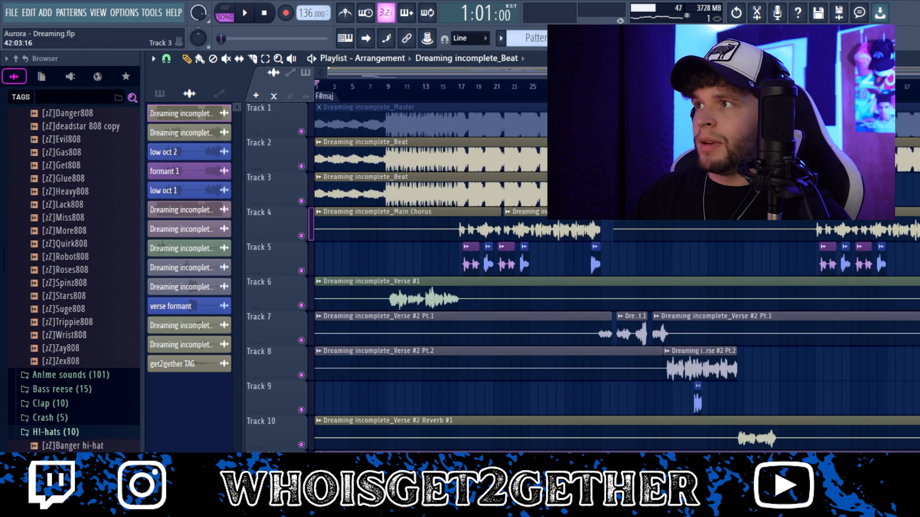
- Compare the chopped Beat clips on Track 2 with the uncut Beat copy around bar 42, and save the project
scroll(510, 192, up, 10)
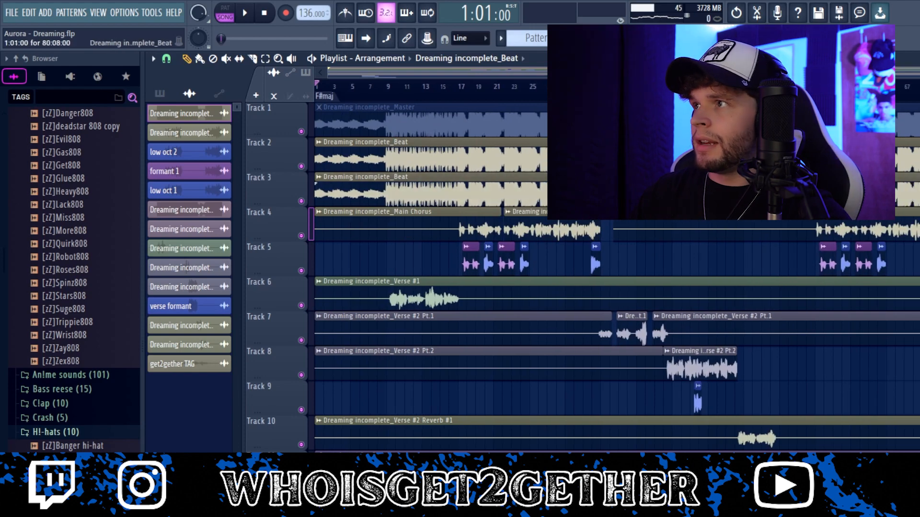
scroll(510, 191, down, 2)
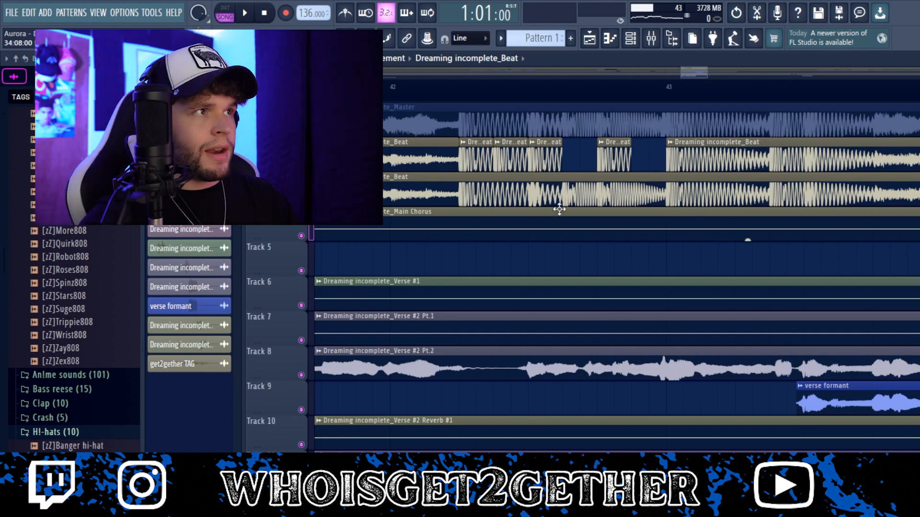
scroll(647, 194, down, 2)
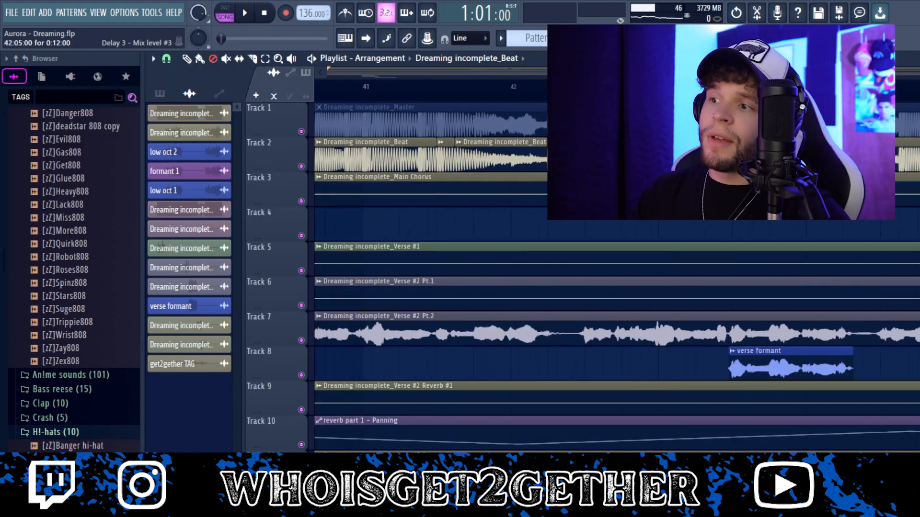
key(ctrl+s)
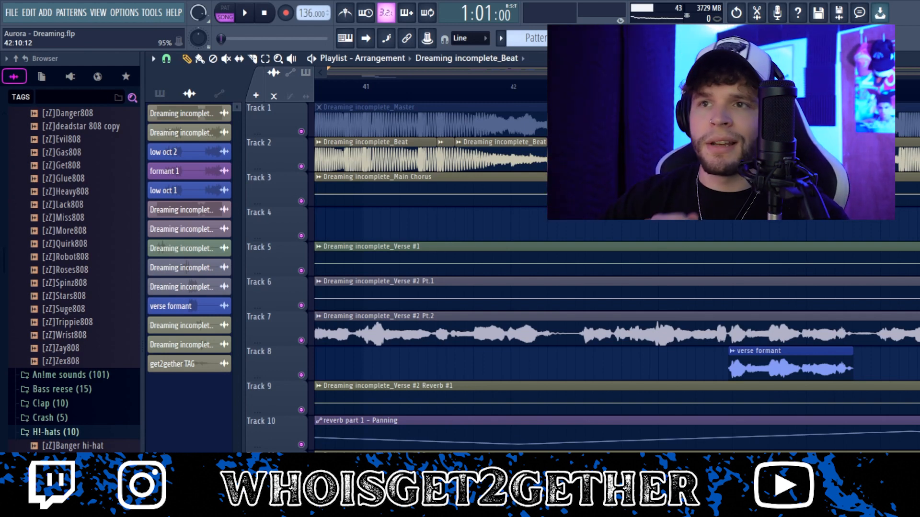
key(ctrl+s)
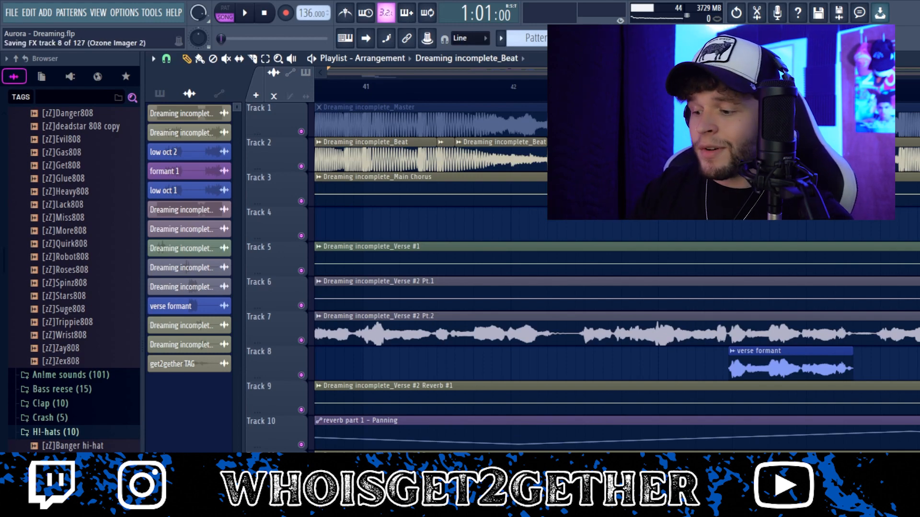
- Select the ValhallaVintageVerb mix level #3 automation clip just before bar 42 and save the project
scroll(595, 201, down, 2)
scroll(595, 201, up, 2)
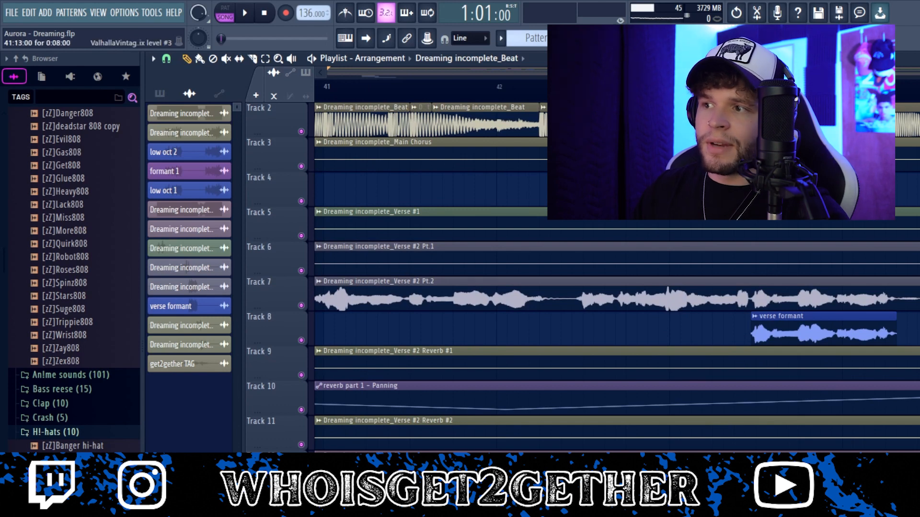
click(496, 495)
key(ctrl+s)
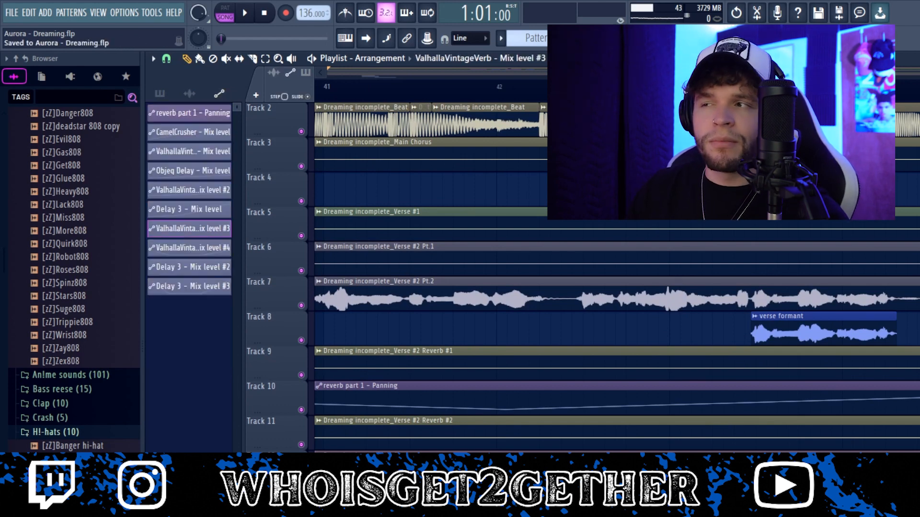
scroll(598, 143, up, 1)
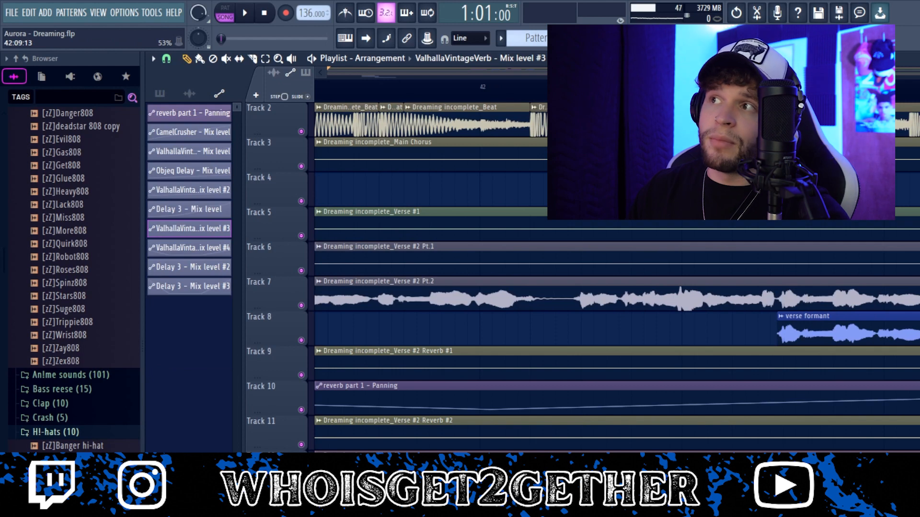
scroll(598, 144, down, 1)
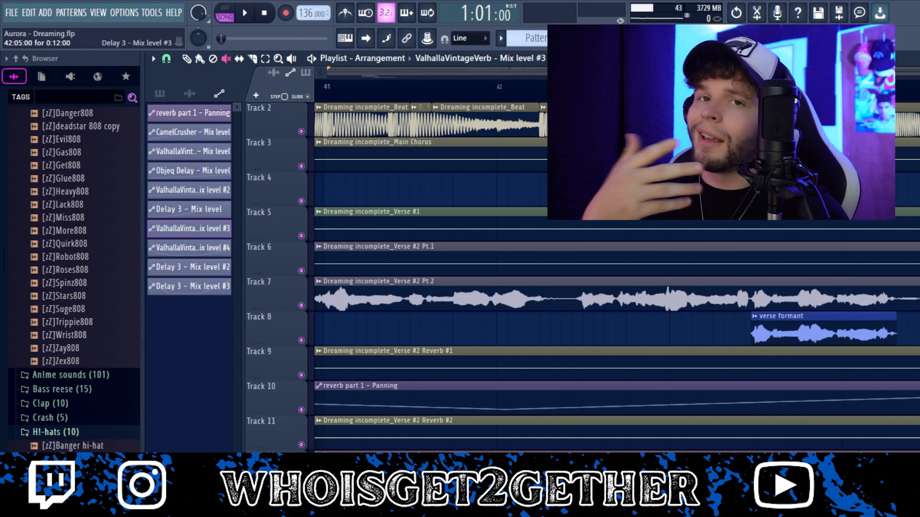
- Play the Verse #2 Pt.2 vocal through bar 42, replaying it from 41:13 into bar 43
key(space)
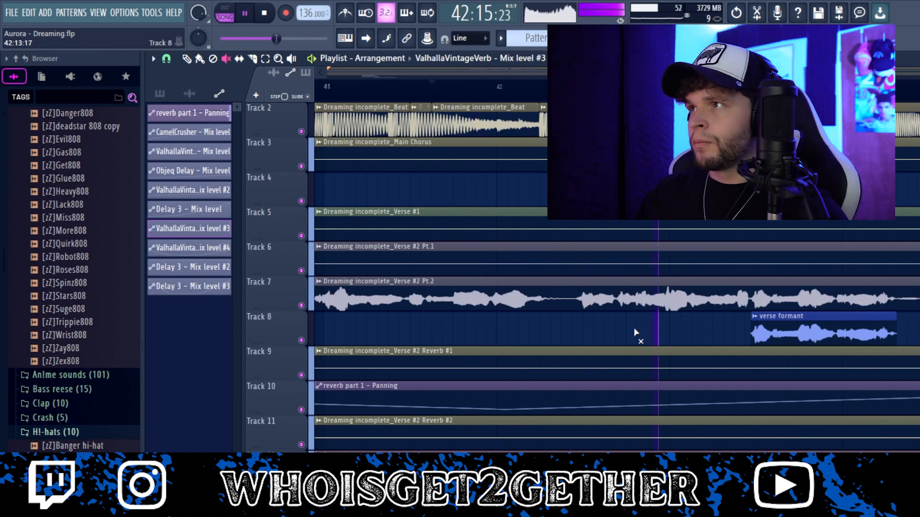
key(space)
click(265, 14)
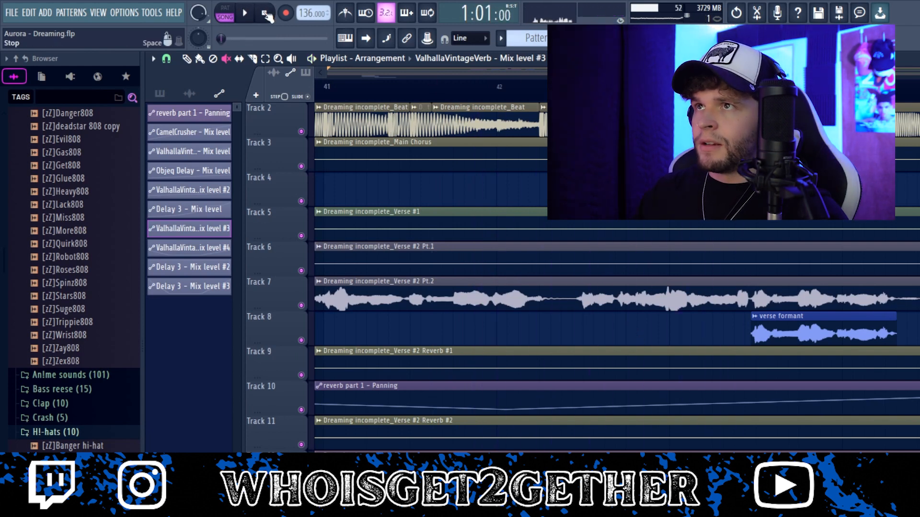
click(498, 87)
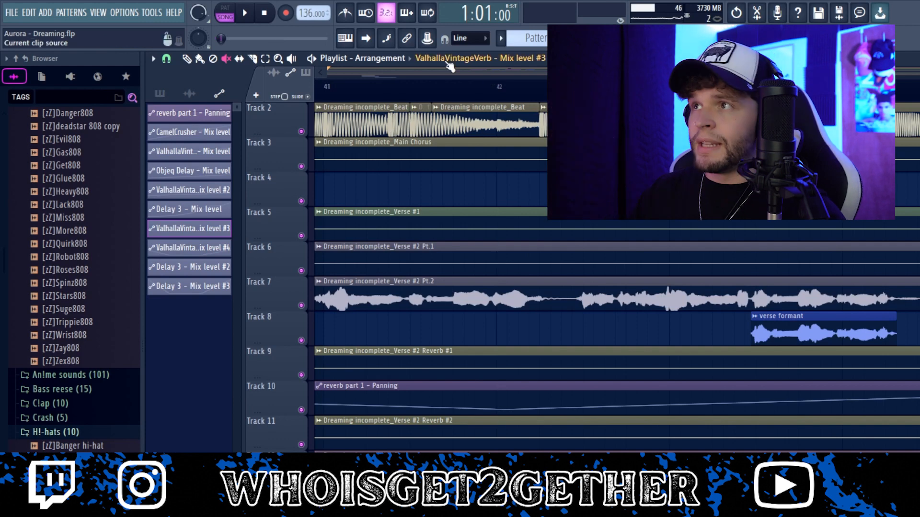
scroll(444, 74, left, 1)
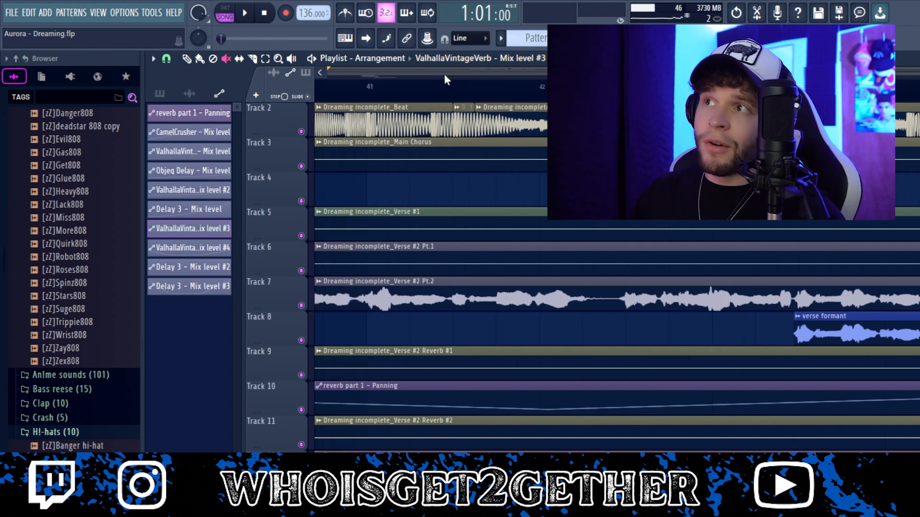
click(496, 90)
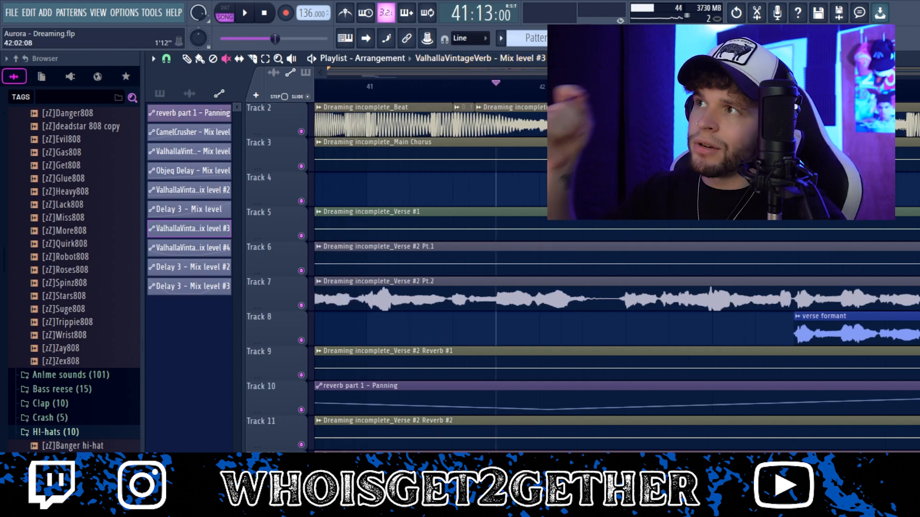
key(space)
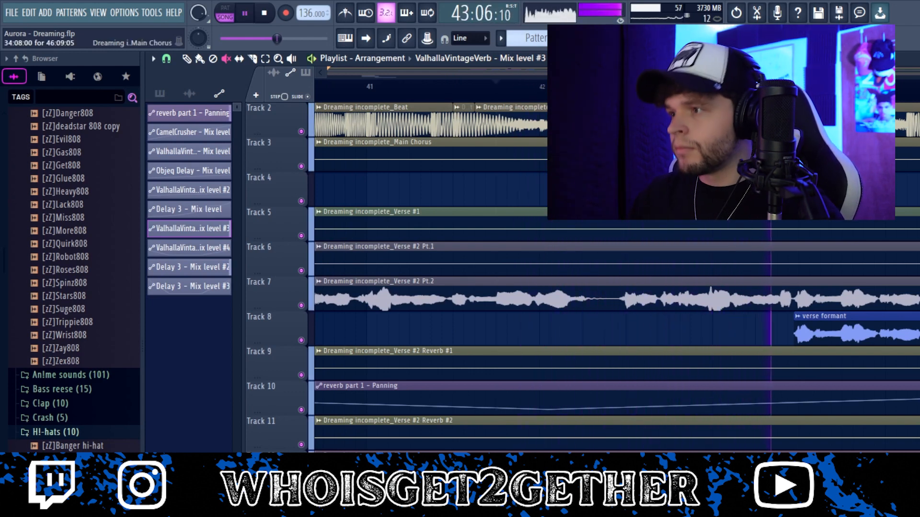
key(space)
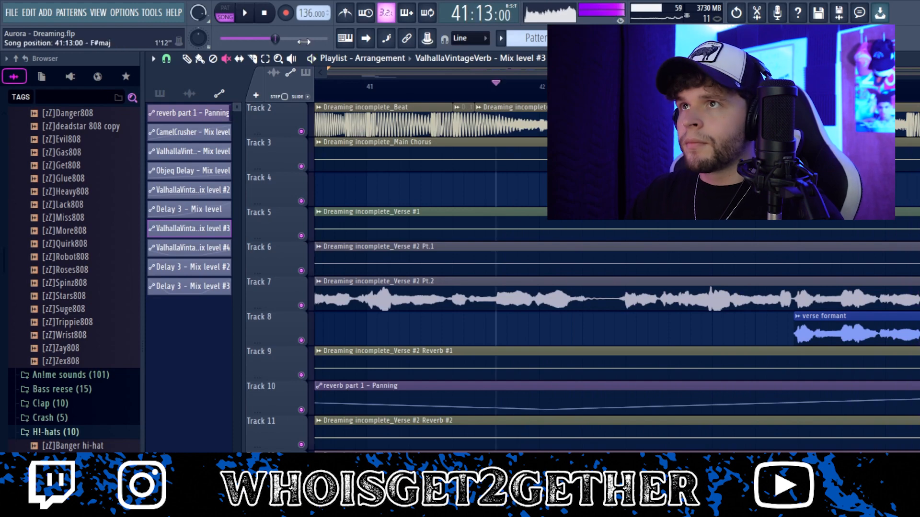
- View the Delay 3 and ValhallaVintageVerb automation clips on Tracks 13 and 14, and replay the passage from 41:13
scroll(617, 435, down, 4)
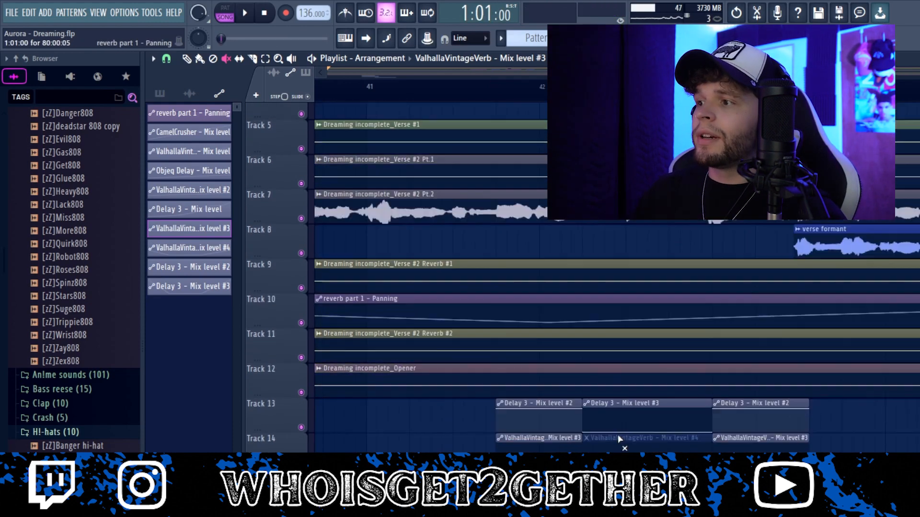
scroll(626, 438, up, 5)
click(520, 87)
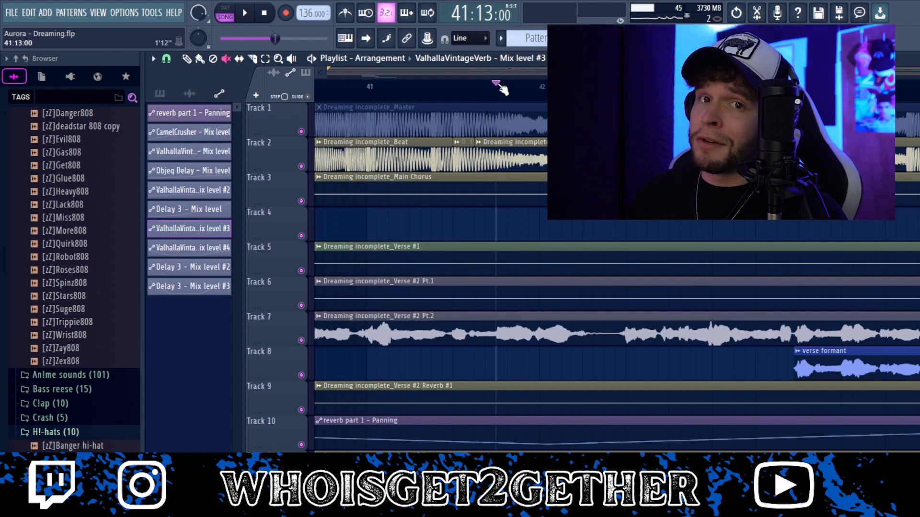
key(space)
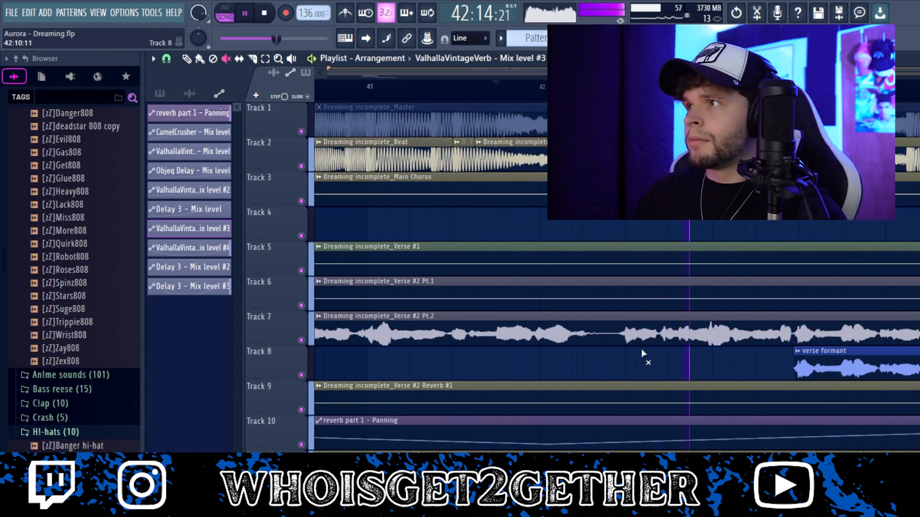
key(space)
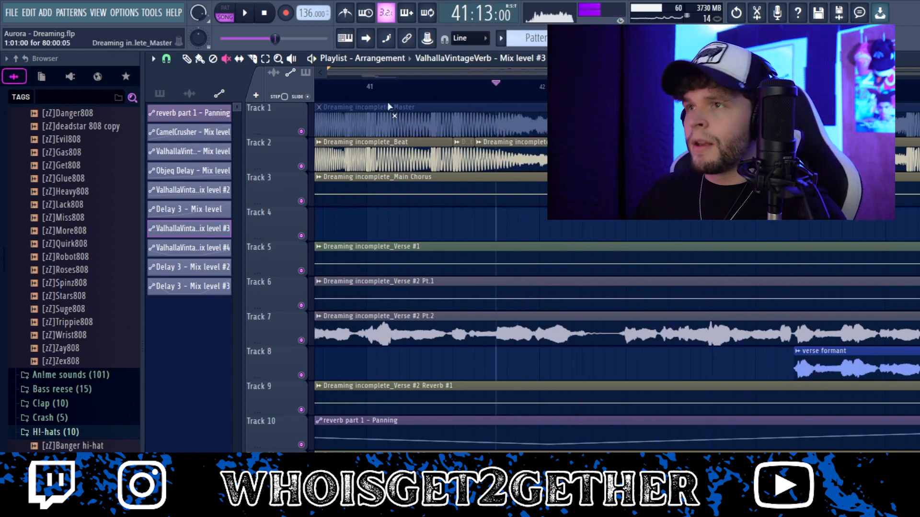
click(264, 13)
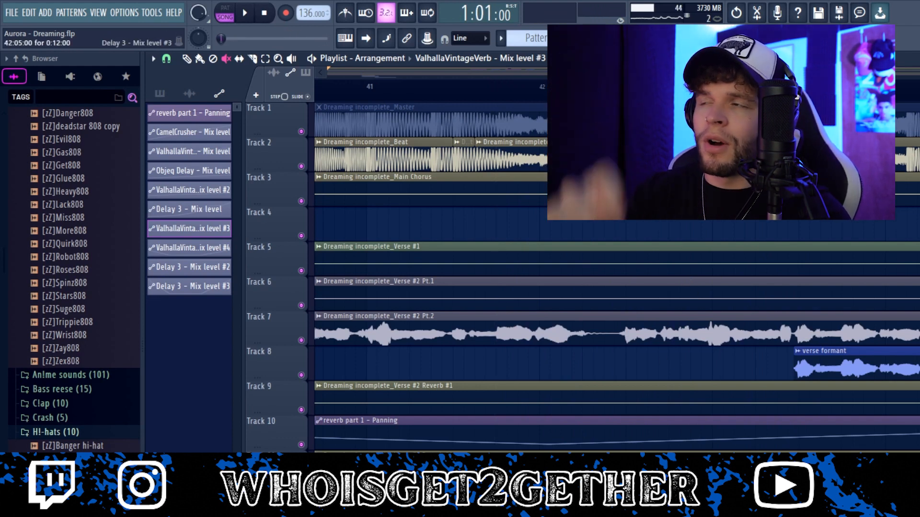
- Examine the automation points of the ValhallaVintageVerb mix level #4 clip at 42:05
scroll(582, 278, down, 2)
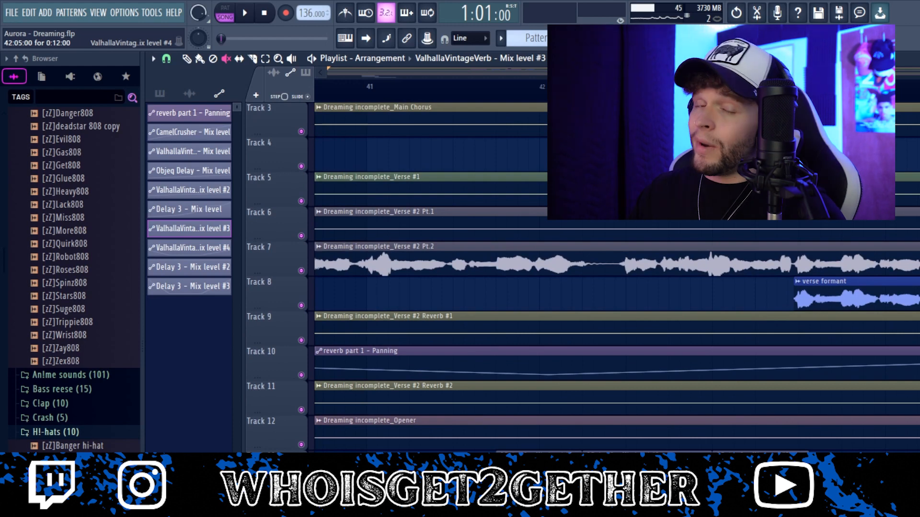
scroll(653, 366, up, 3)
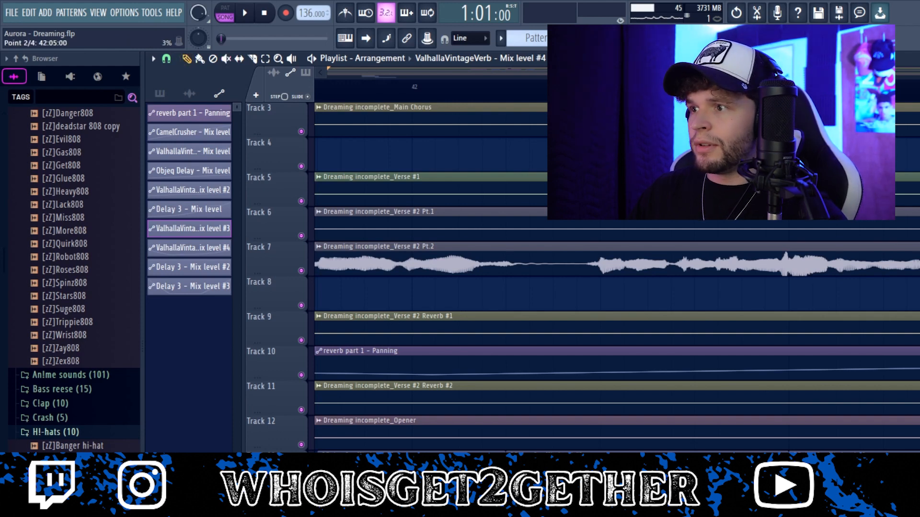
scroll(696, 366, down, 3)
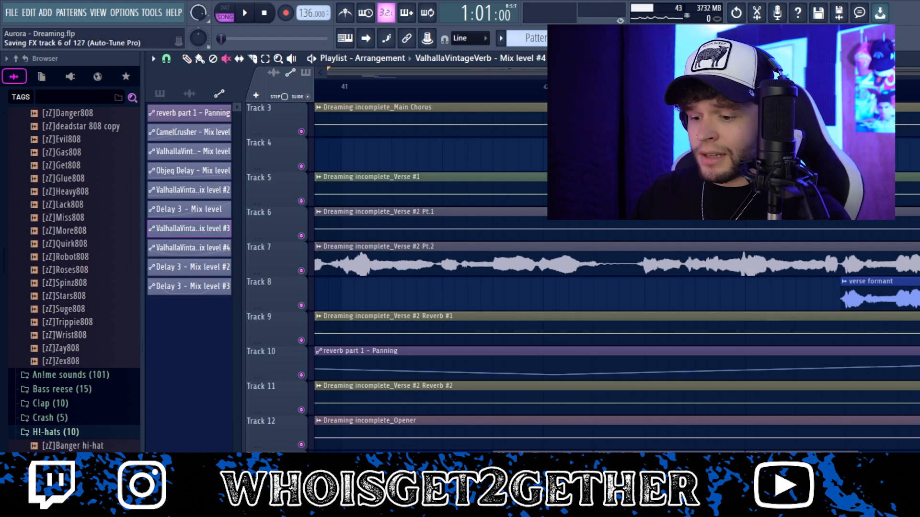
- Select the reverb part 1 panning automation on Track 10 beneath the Verse #2 Reverb #1 vocal, and save the project
scroll(559, 144, down, 3)
scroll(517, 384, down, 2)
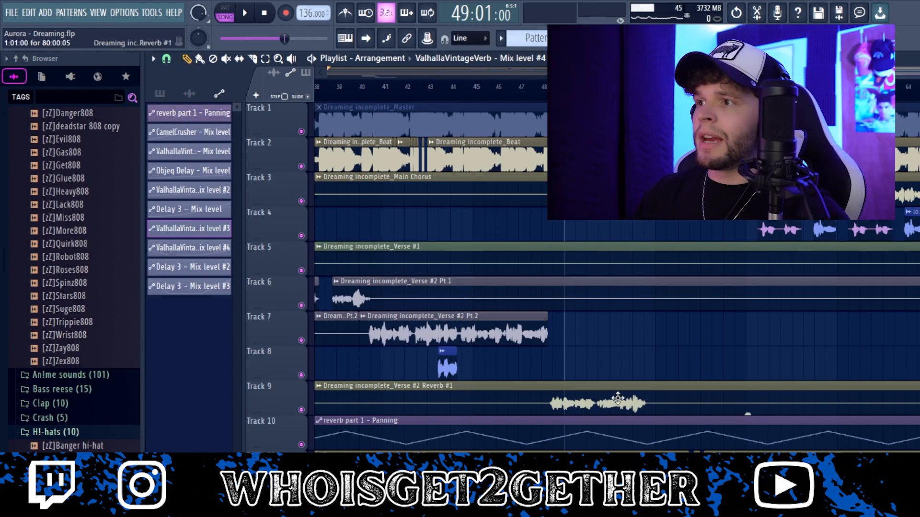
scroll(616, 410, down, 2)
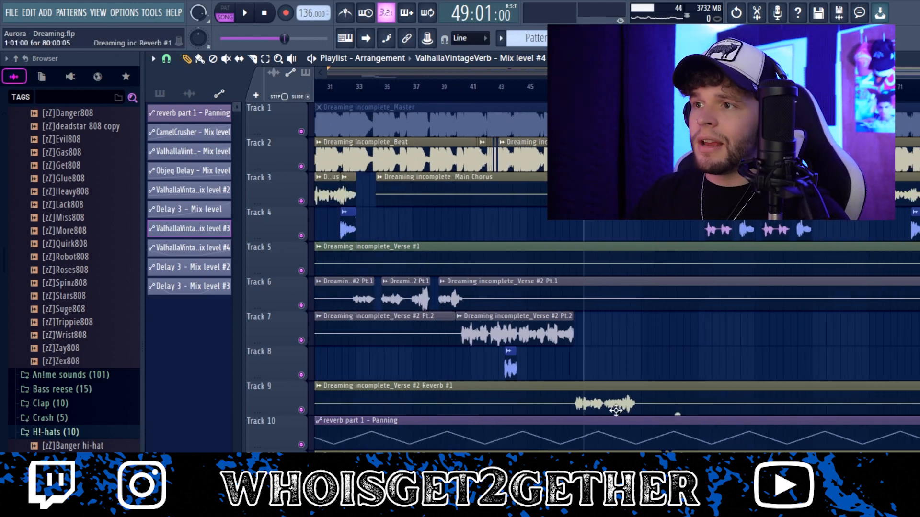
double_click(579, 435)
click(600, 222)
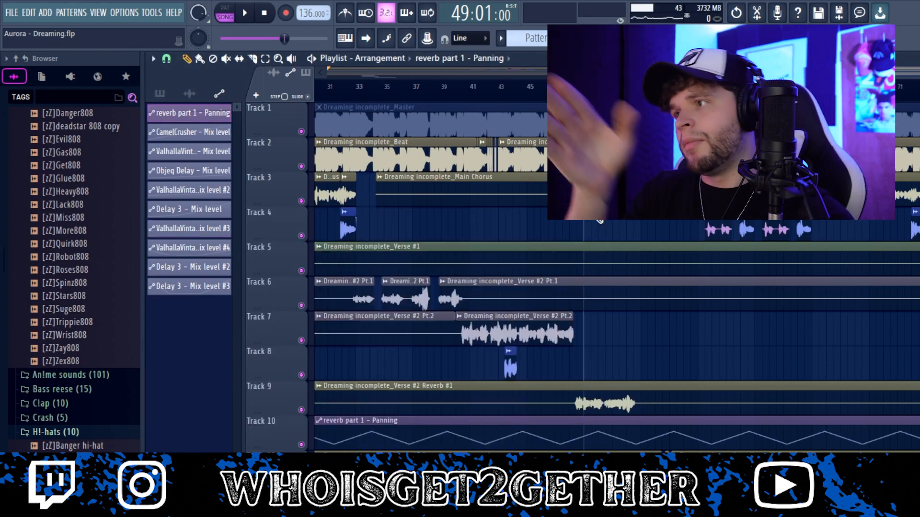
key(ctrl+s)
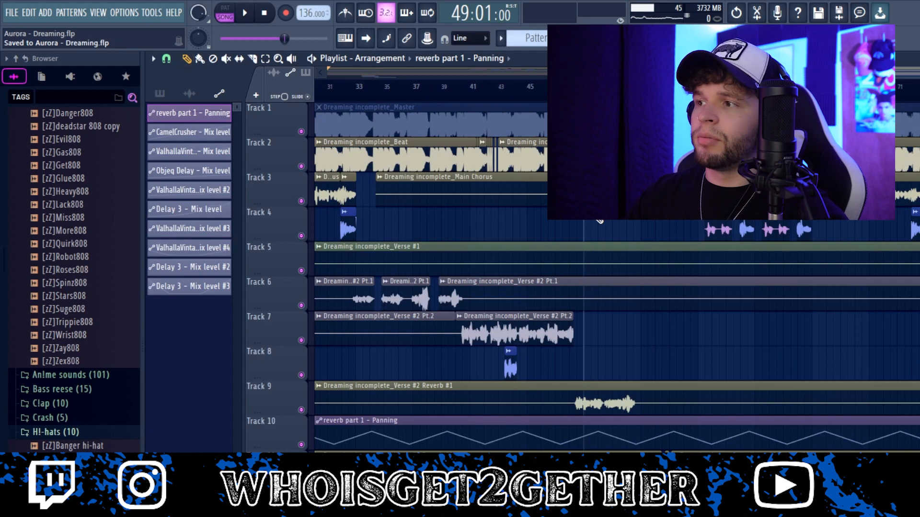
- Compare the Verse #2 Reverb #1 clip on Track 9 with the Verse #2 Reverb #2 clip on Track 11
scroll(603, 248, down, 2)
scroll(614, 308, up, 2)
click(624, 322)
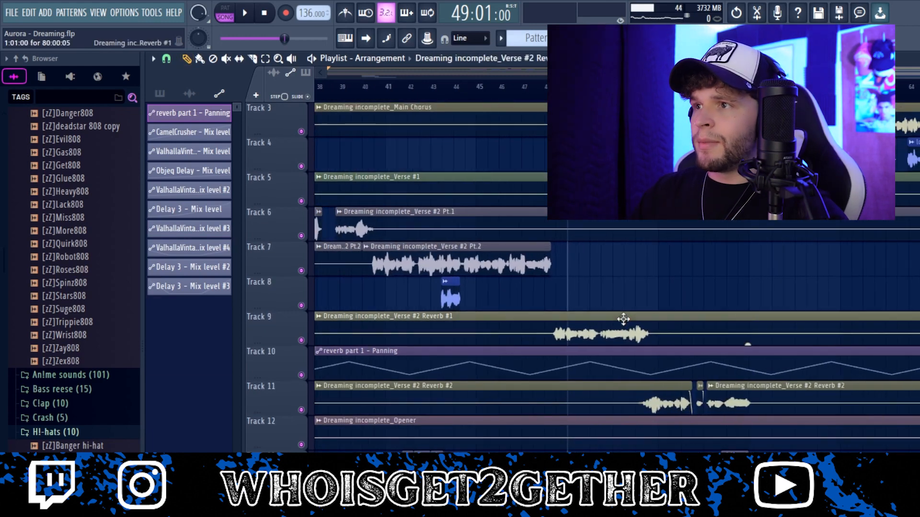
click(619, 405)
click(615, 331)
click(610, 399)
click(617, 331)
click(626, 394)
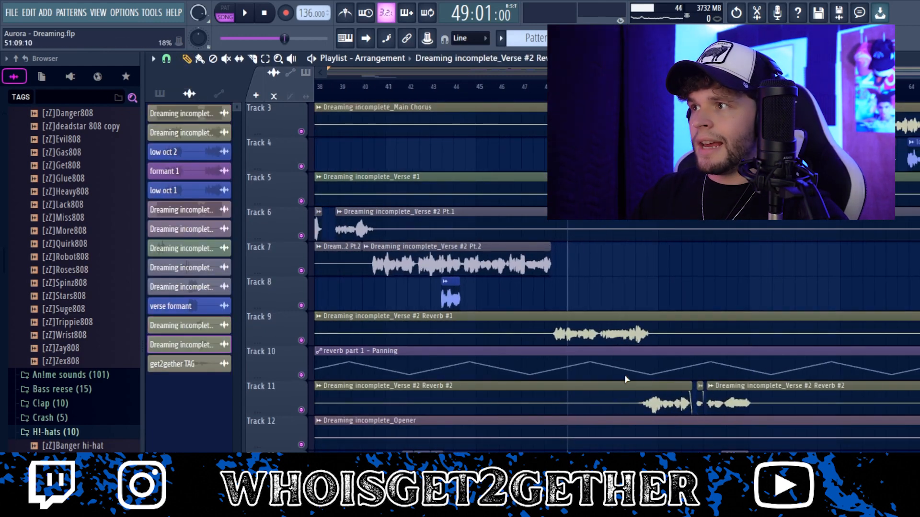
click(622, 338)
click(628, 398)
click(630, 325)
- Inspect the cuts and fades between the Verse #2 Reverb #2 clips on Track 11 around bars 54 to 55
scroll(731, 192, up, 4)
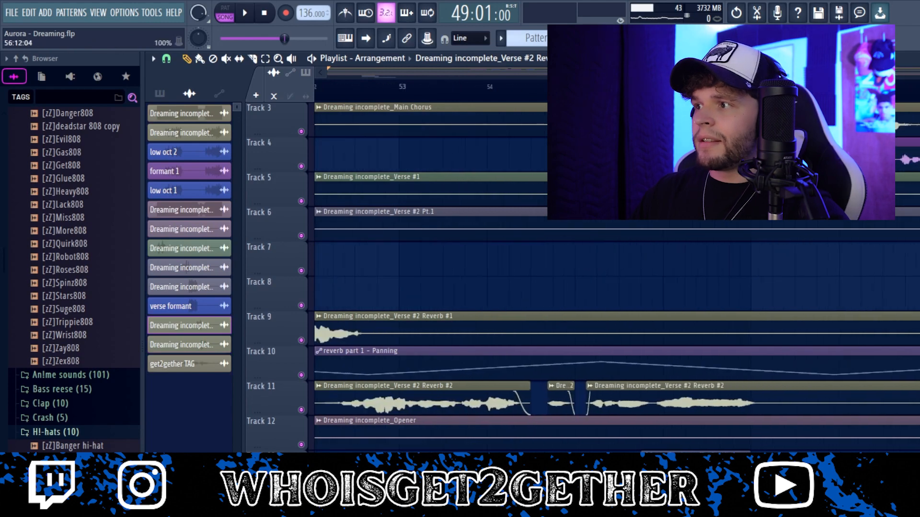
scroll(721, 191, down, 2)
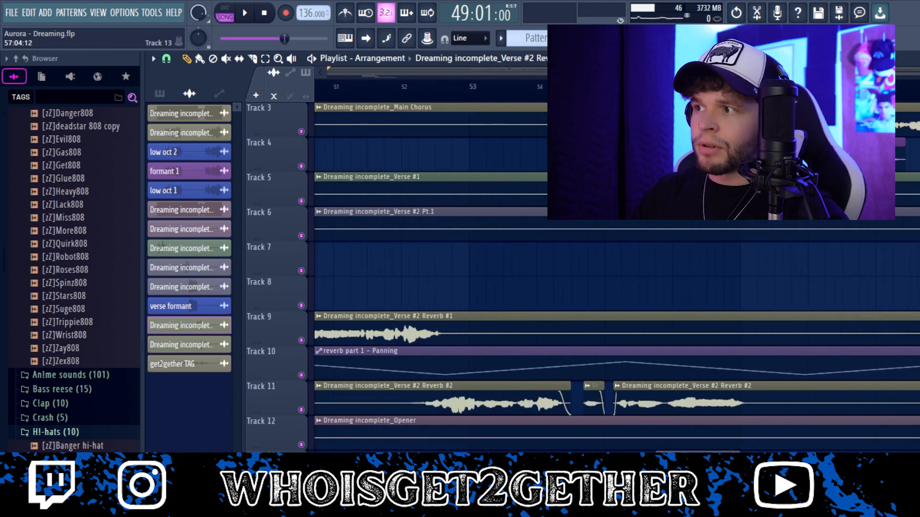
scroll(710, 192, up, 2)
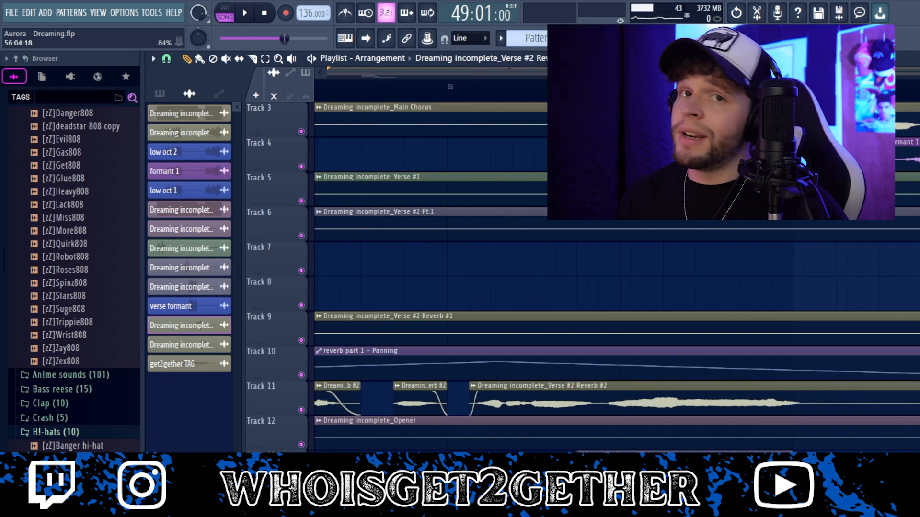
scroll(663, 288, up, 2)
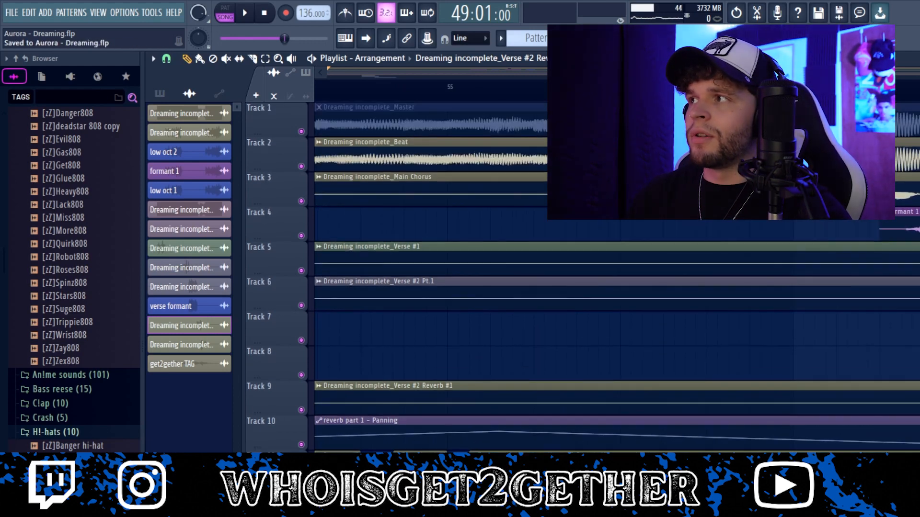
scroll(663, 287, down, 2)
scroll(666, 288, down, 3)
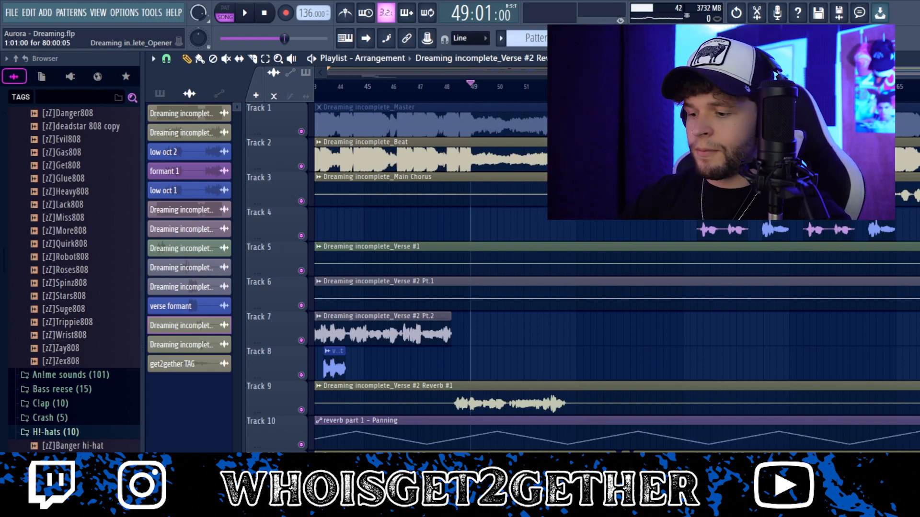
- Save the project and examine the faded gaps between the Verse #2 Reverb #2 clips on Track 11 near bar 54
key(ctrl+s)
scroll(583, 278, down, 2)
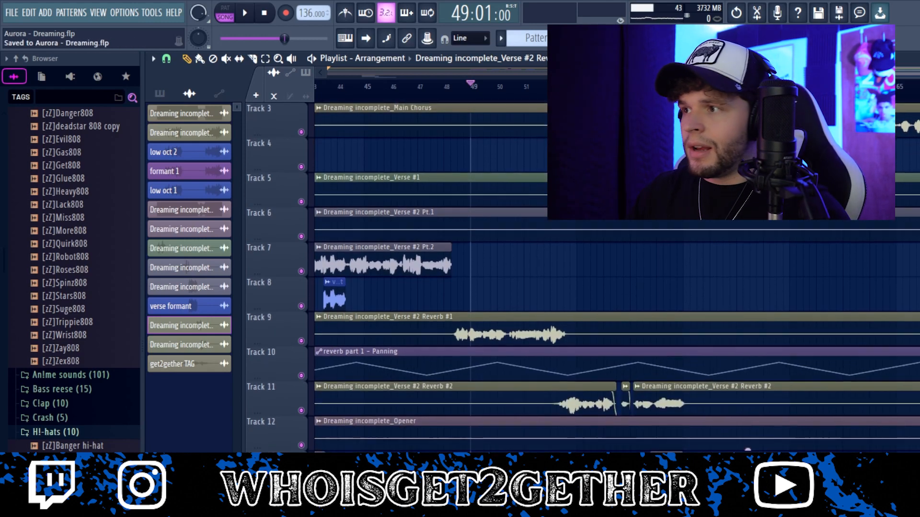
scroll(665, 393, up, 4)
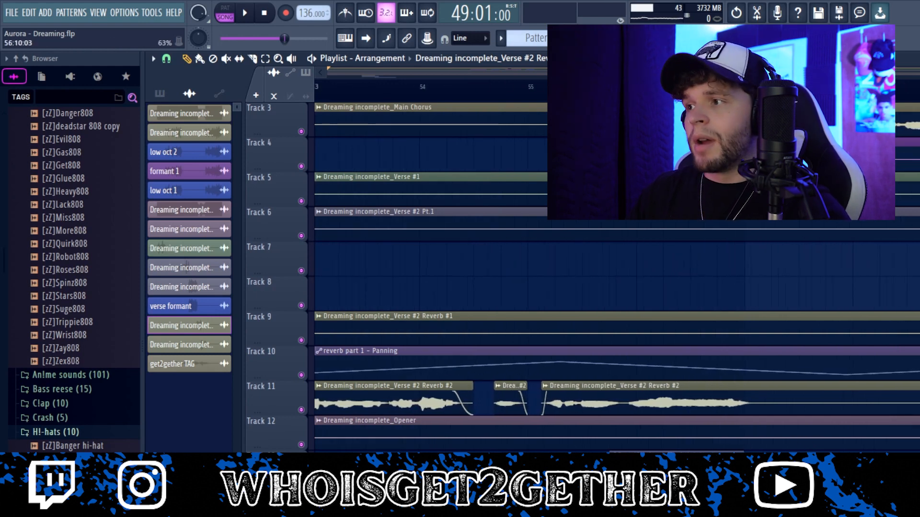
scroll(707, 367, up, 2)
scroll(707, 366, down, 2)
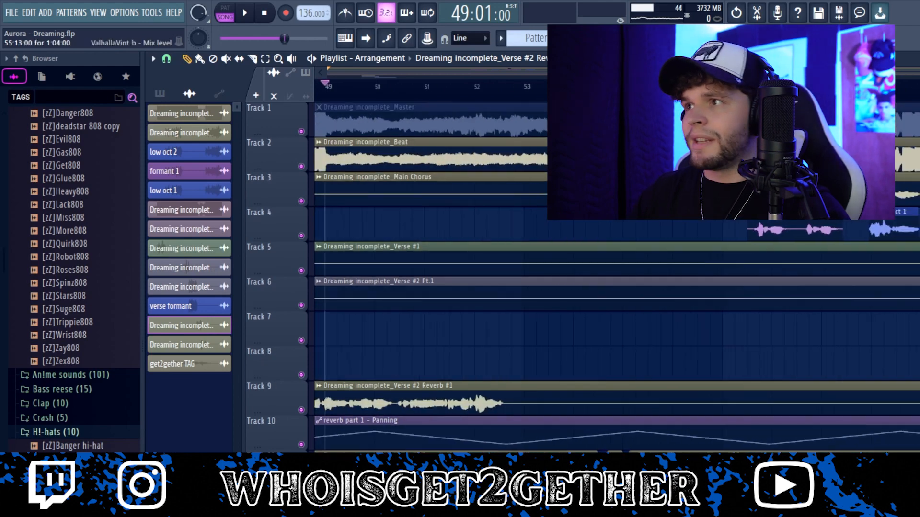
- Play the arrangement from about bar 47 past the Verse #2 reverb vocals, saving the project during playback
scroll(707, 366, down, 2)
drag(492, 91, 459, 92)
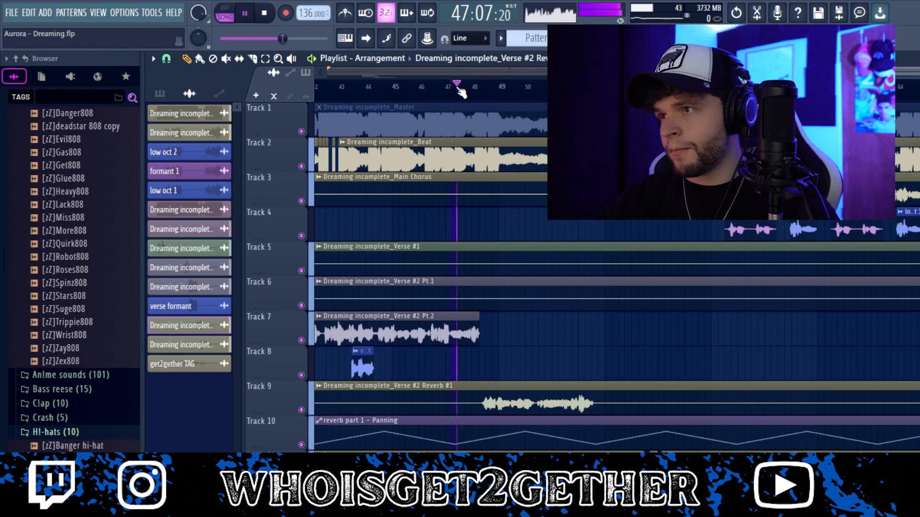
key(space)
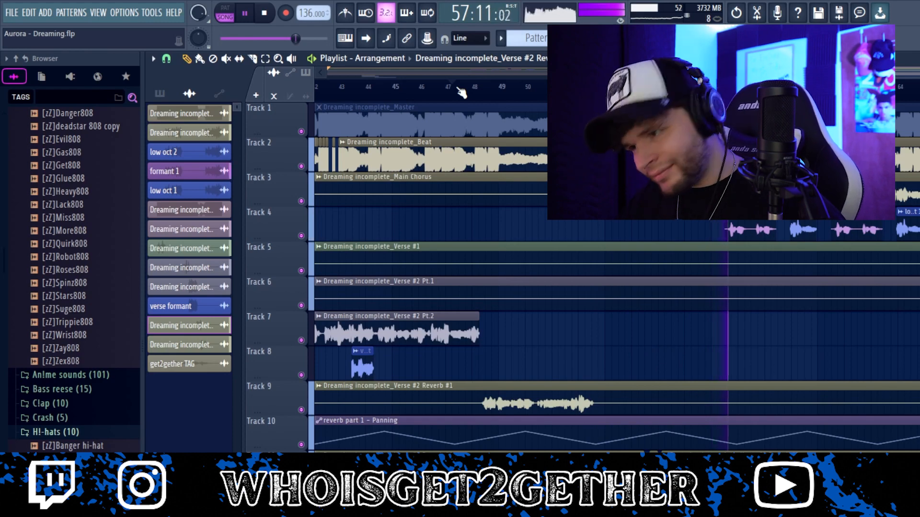
key(ctrl+s)
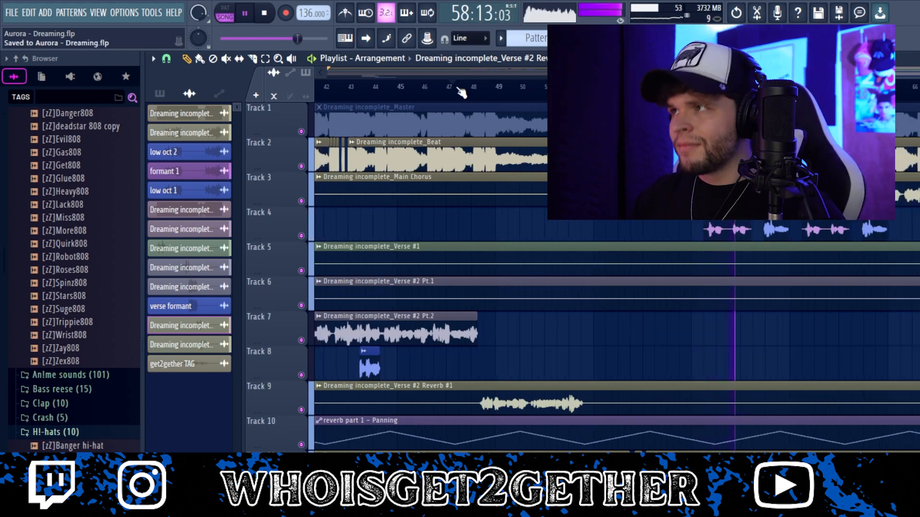
scroll(458, 89, down, 2)
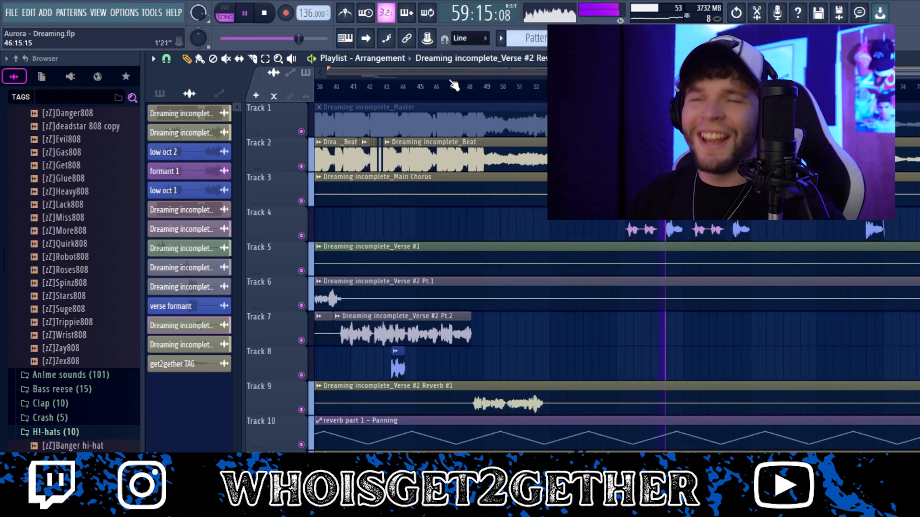
click(265, 14)
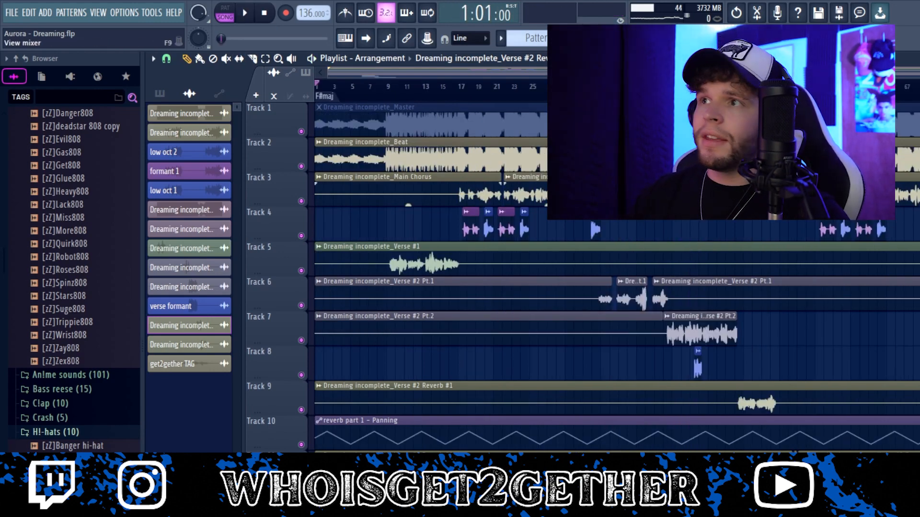
- Open the Fresh Air effect on the Lead Vocals mixer track and move its window over the mixer to show its settings
key(F9)
click(280, 197)
click(335, 196)
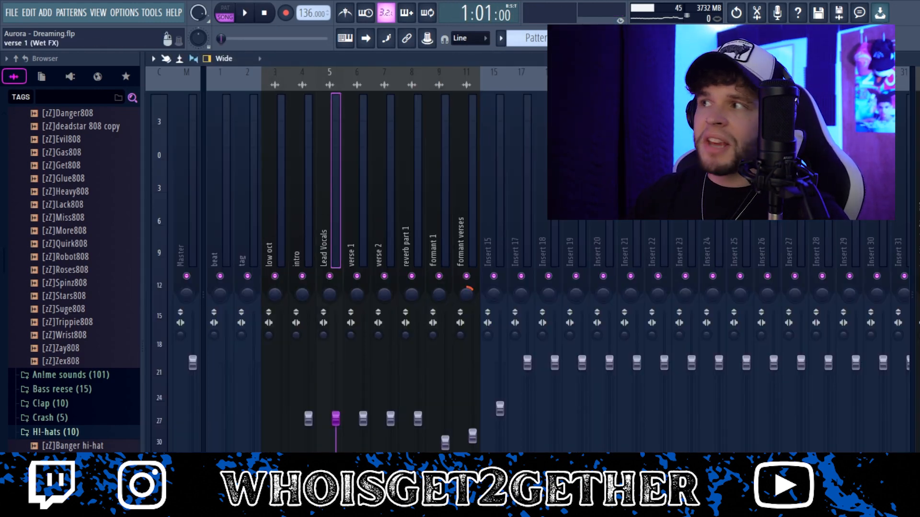
click(918, 307)
drag(623, 168, 463, 123)
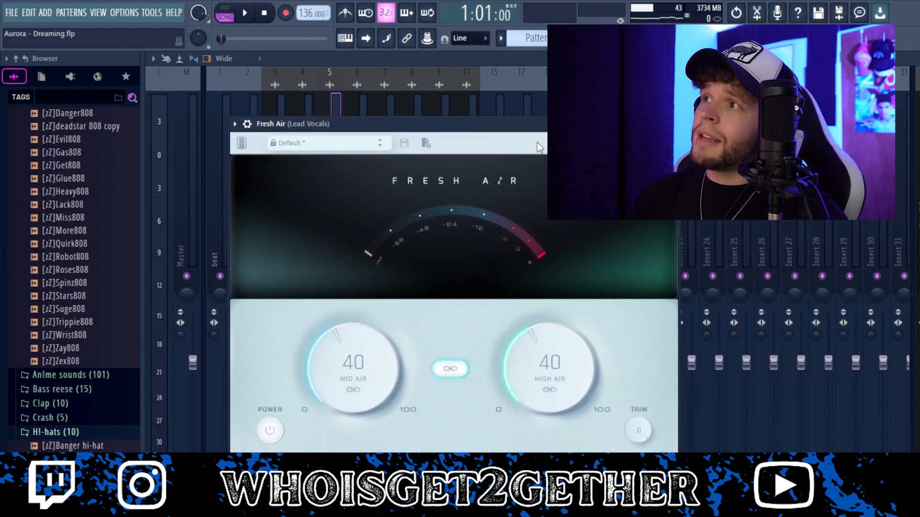
drag(540, 126, 567, 159)
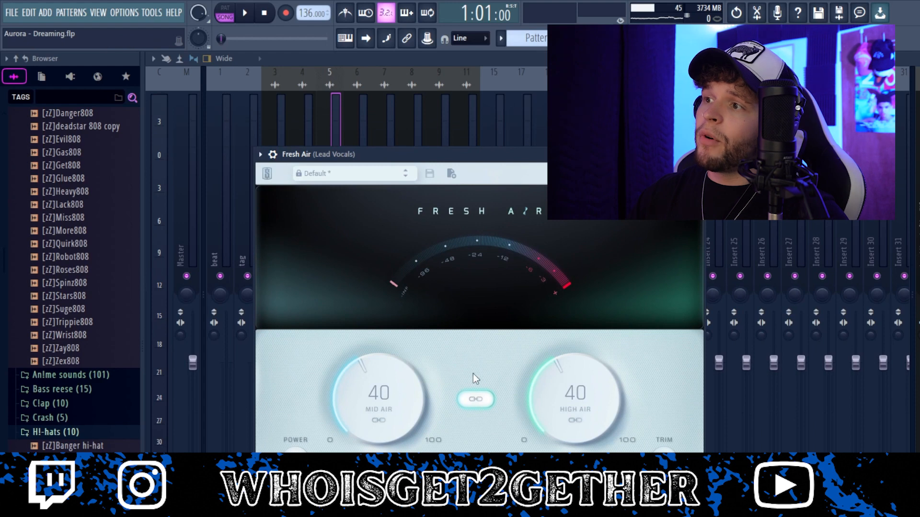